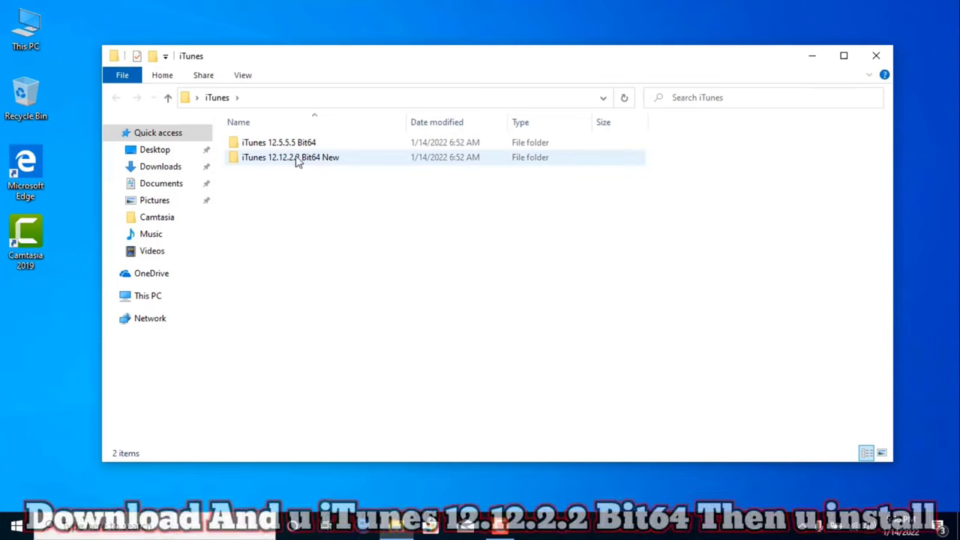
Open the 'iTunes 12.12.2.2 Bit64 New' folder and run iTunes64Setup
double_click(355, 160)
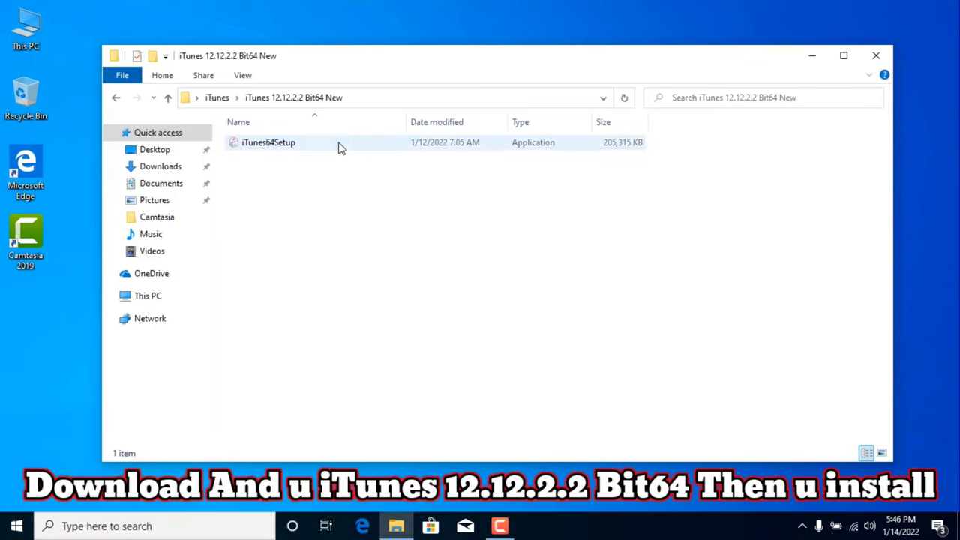
double_click(339, 144)
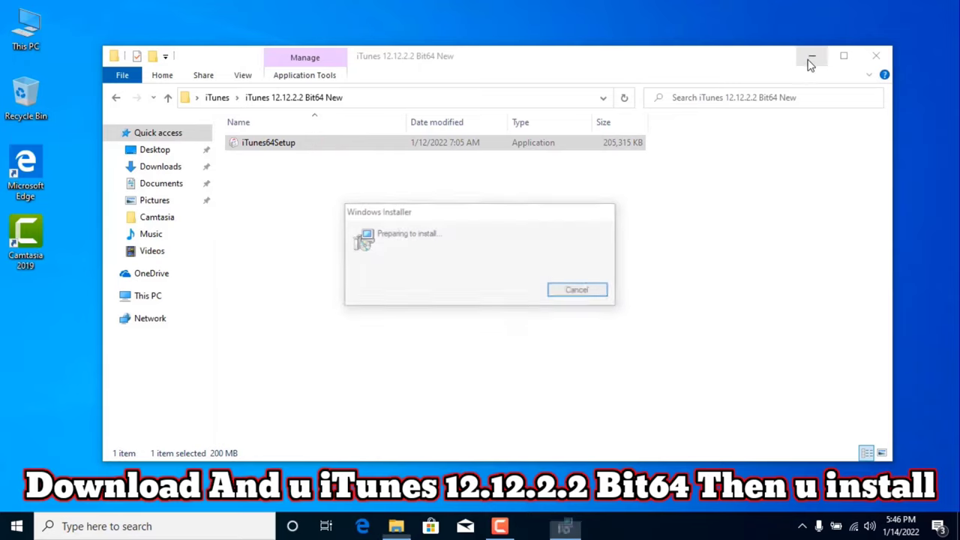
Install iTunes 12.12.2.2, ignoring files in use and declining the restart prompt
click(872, 58)
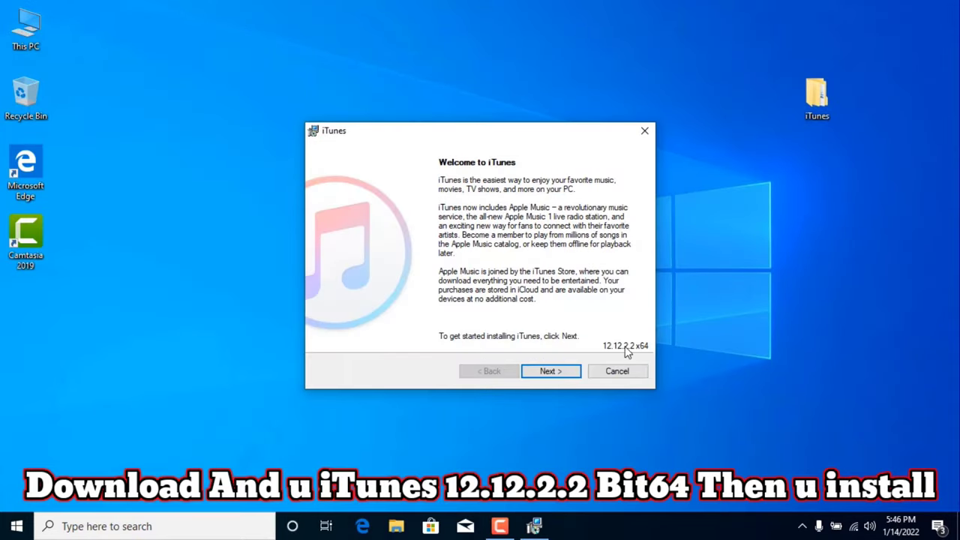
click(562, 370)
click(563, 372)
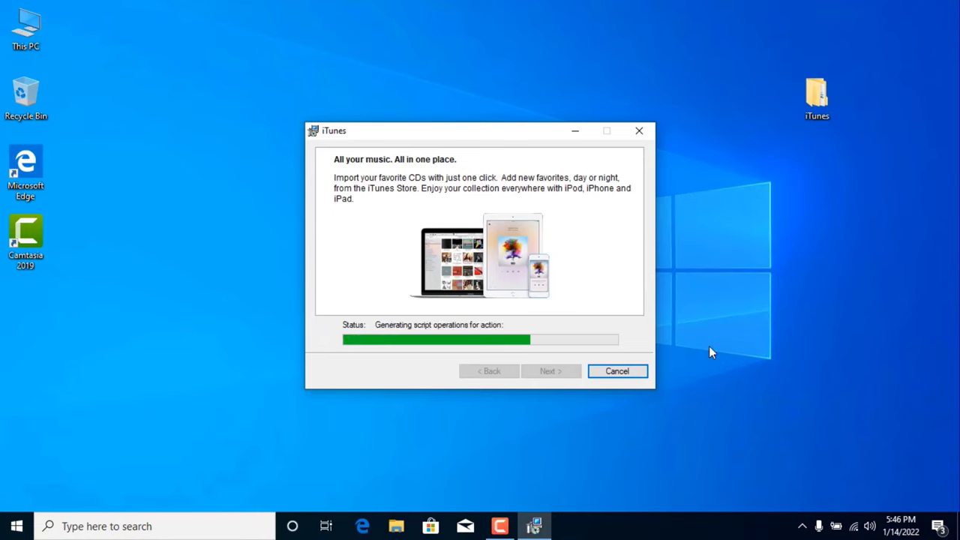
click(577, 370)
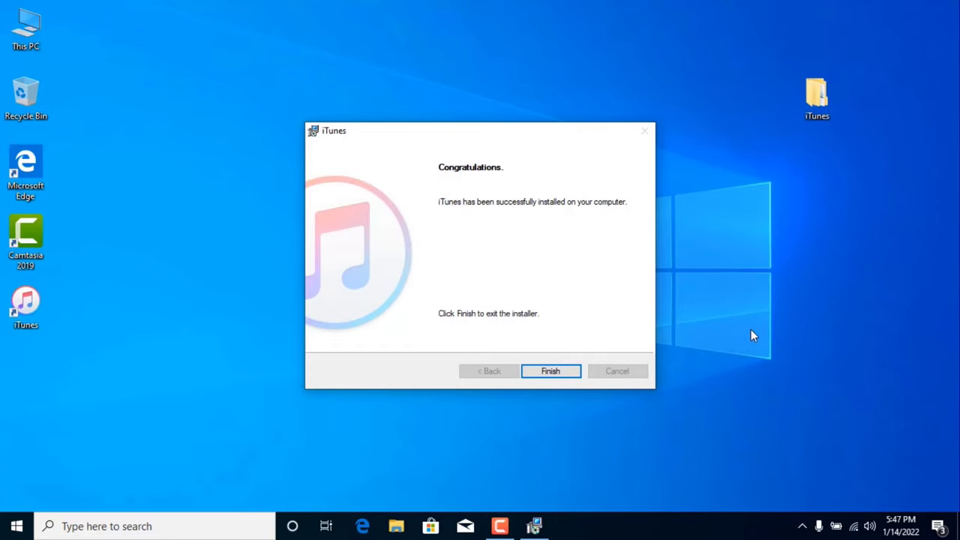
click(553, 373)
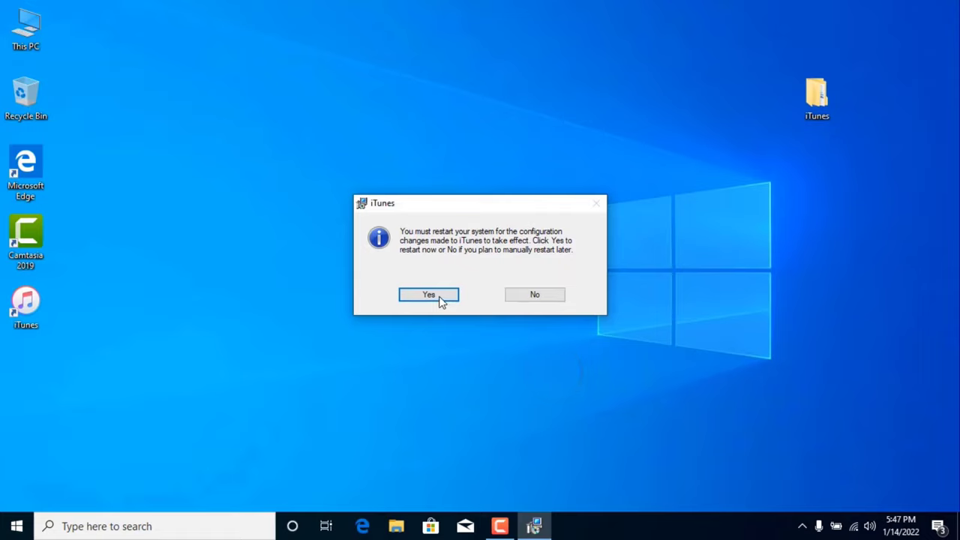
click(535, 295)
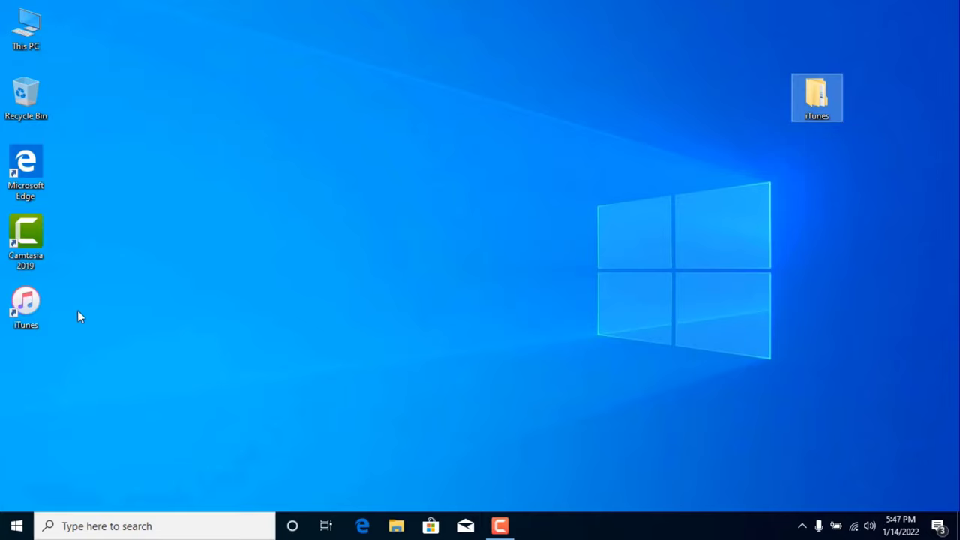
Launch iTunes, accepting the licence agreement and library-sharing prompt
double_click(44, 309)
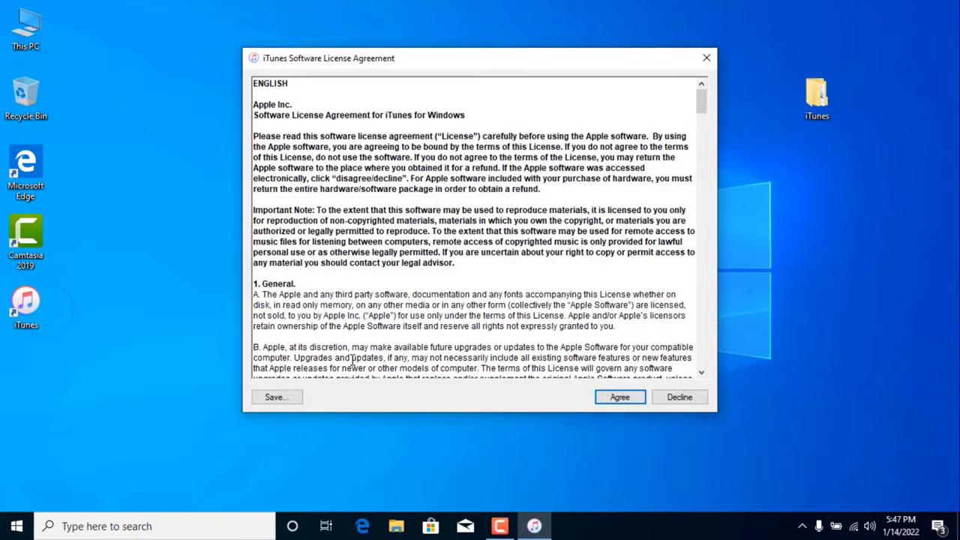
click(622, 398)
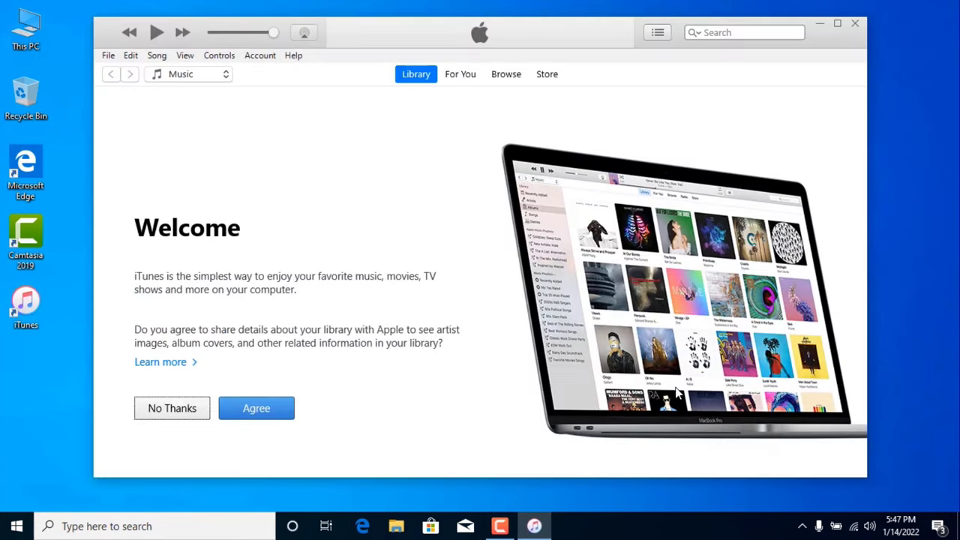
click(291, 408)
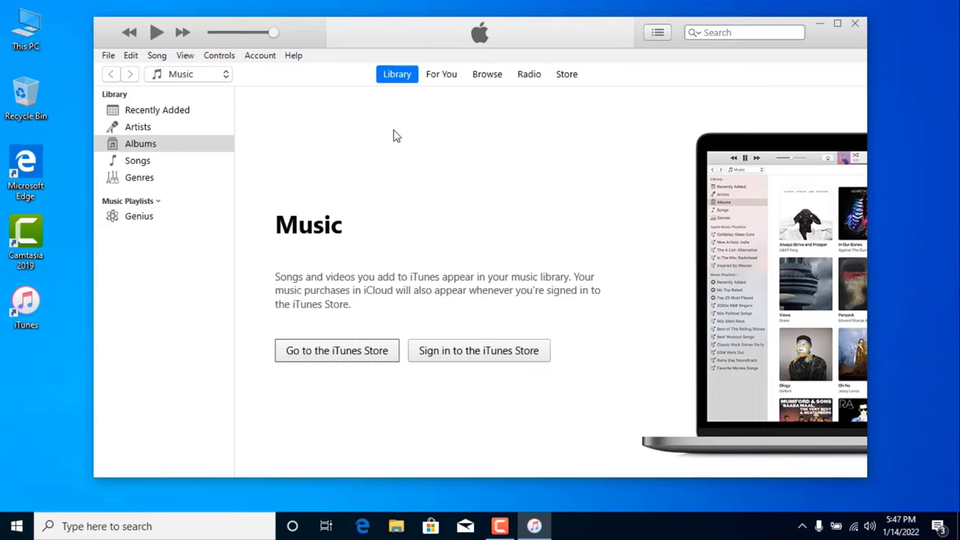
Confirm in About iTunes that version 12.12.2.2 is installed
click(213, 78)
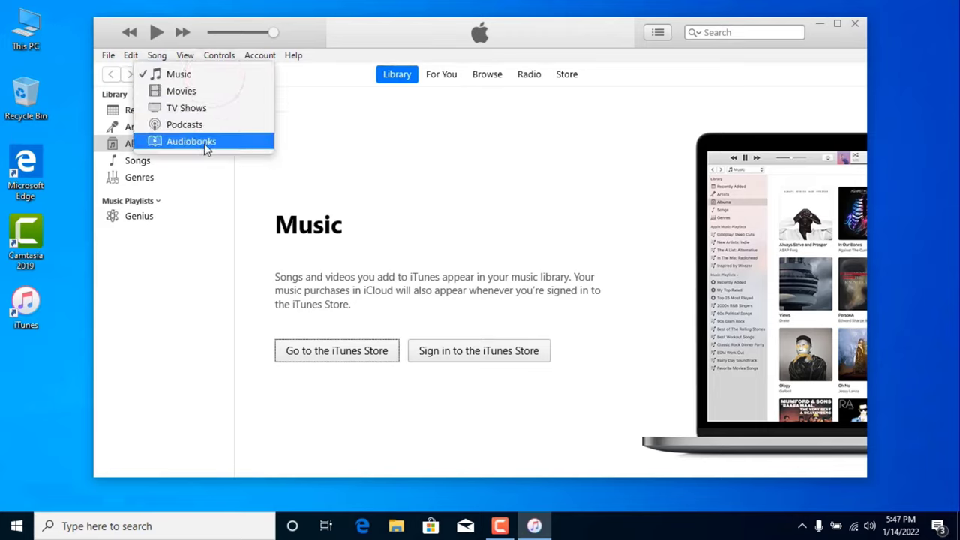
click(318, 75)
click(259, 56)
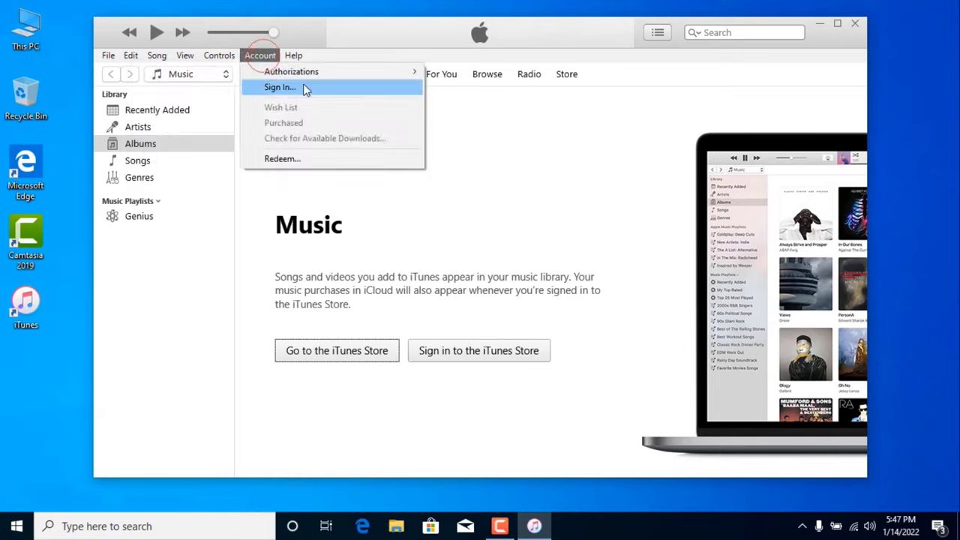
mouse_move(300, 60)
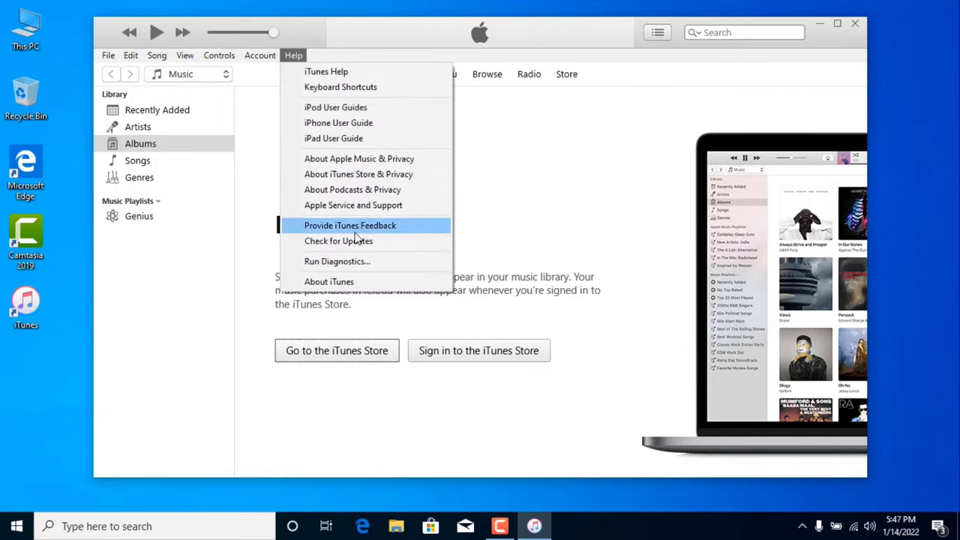
click(354, 280)
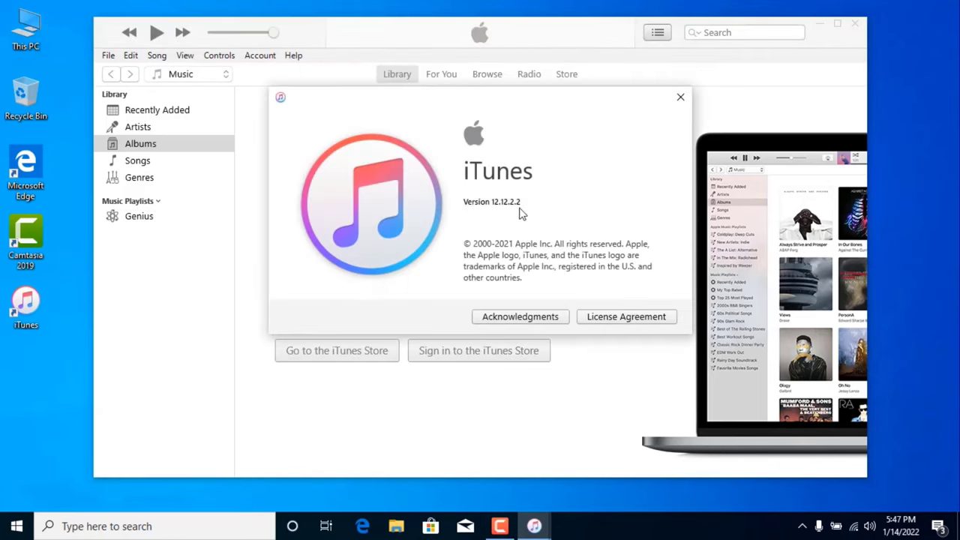
click(680, 98)
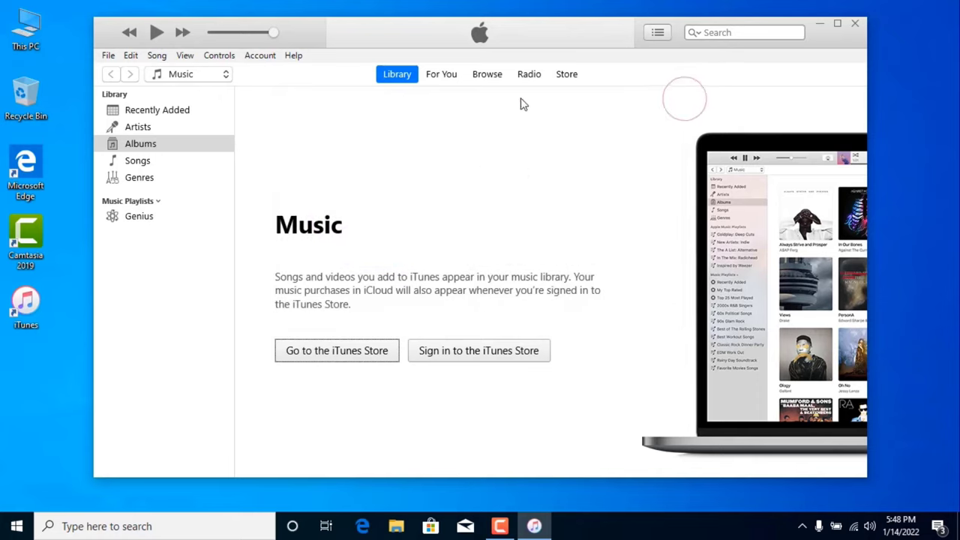
Browse the For You, Browse, Radio and Store sections, then return to the Music library
click(446, 79)
click(486, 77)
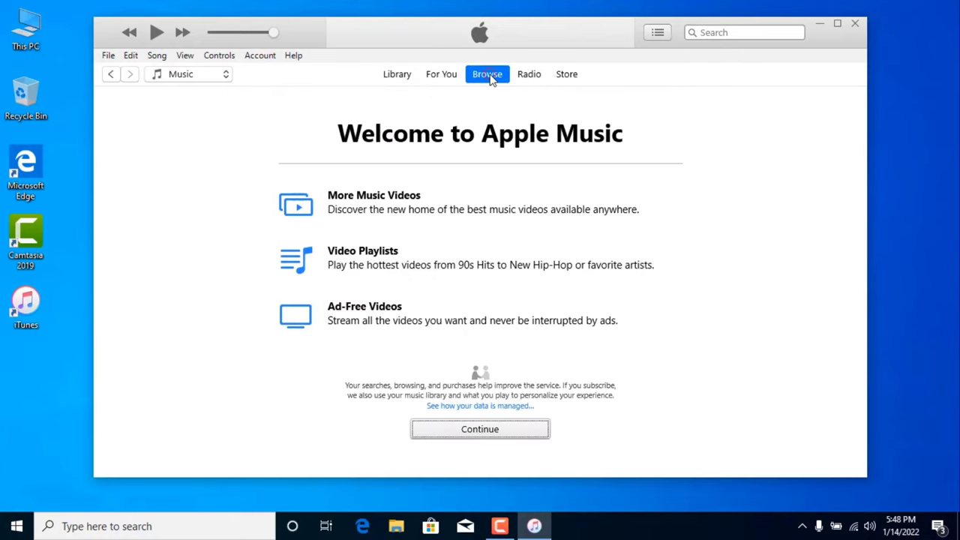
click(531, 78)
click(565, 80)
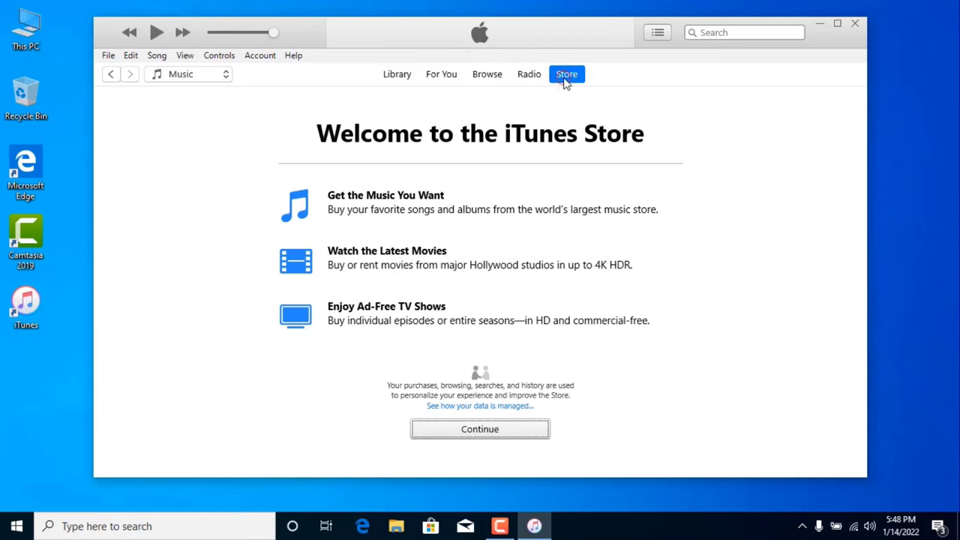
click(402, 75)
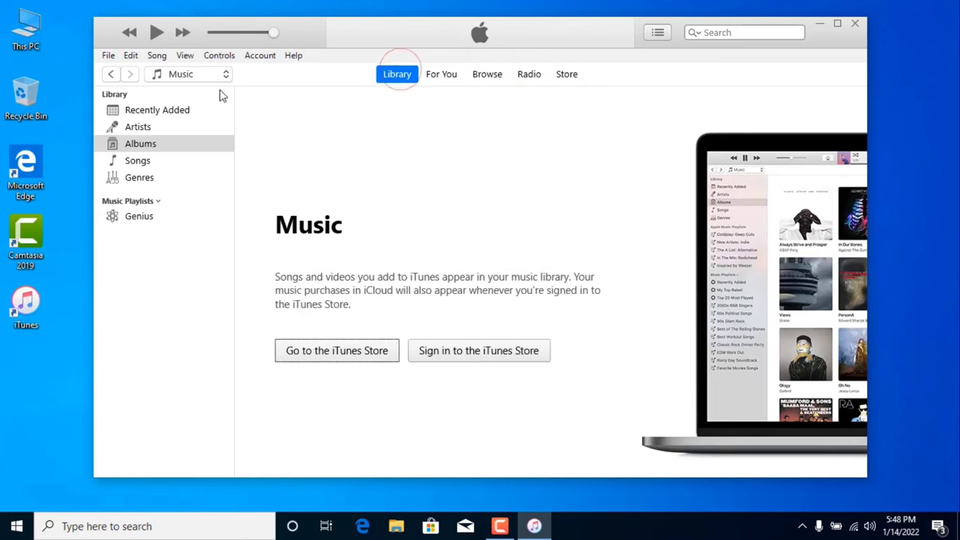
click(257, 60)
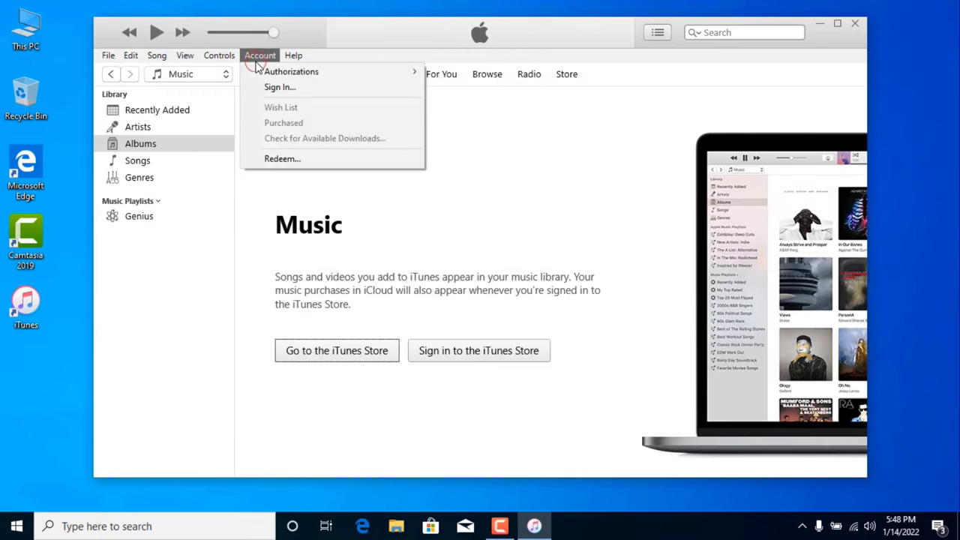
Enter the Apple ID e-mail and password in the iTunes Store sign-in dialog and submit
click(294, 87)
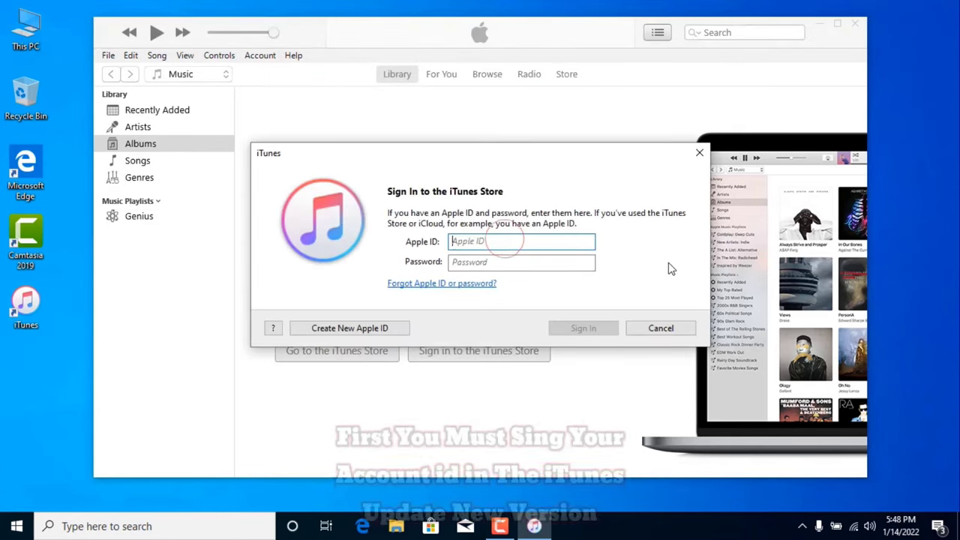
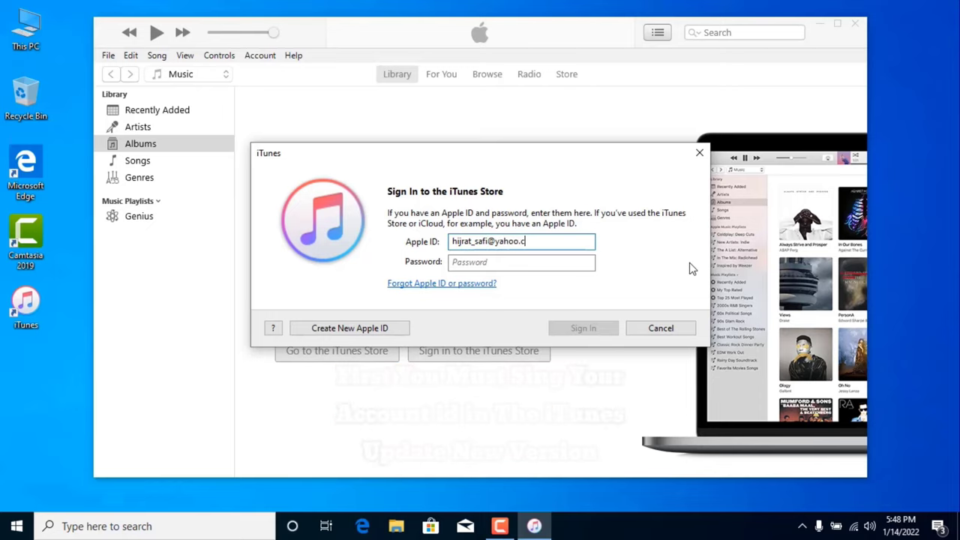
click(546, 264)
text(••)
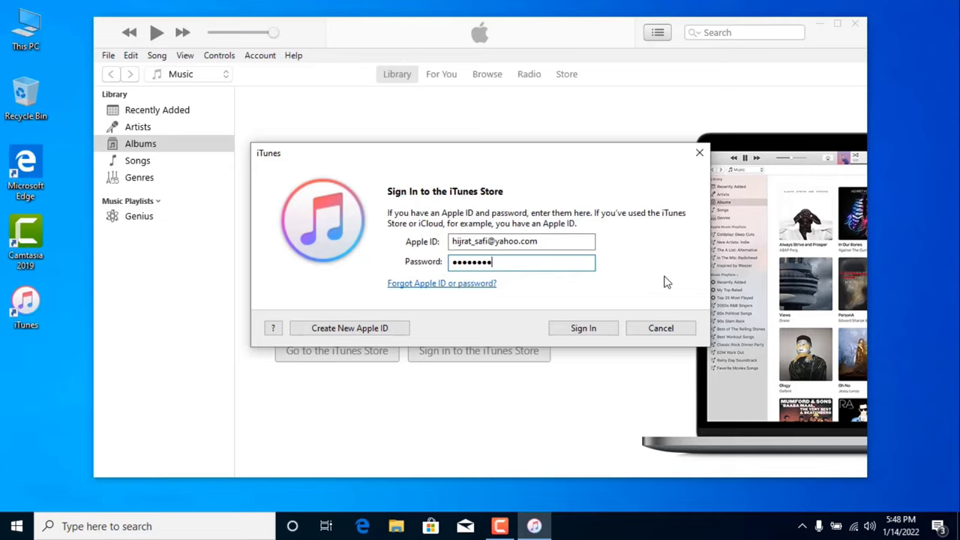
click(596, 329)
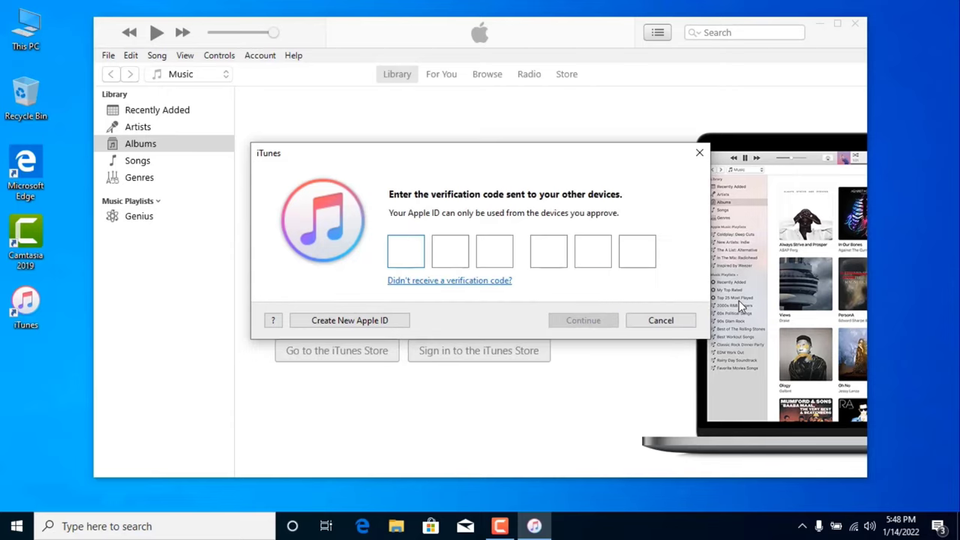
Have the verification code sent by text message and enter the received code
click(492, 283)
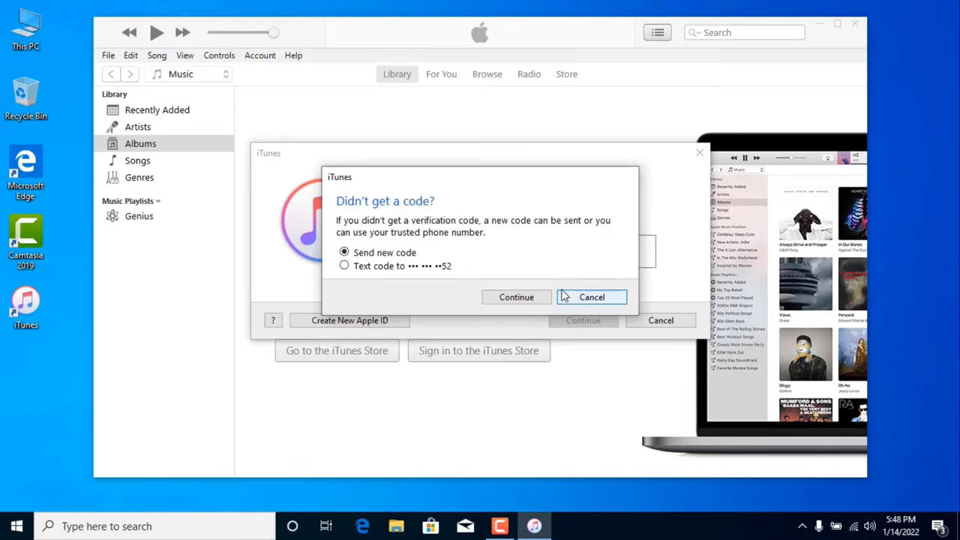
click(362, 268)
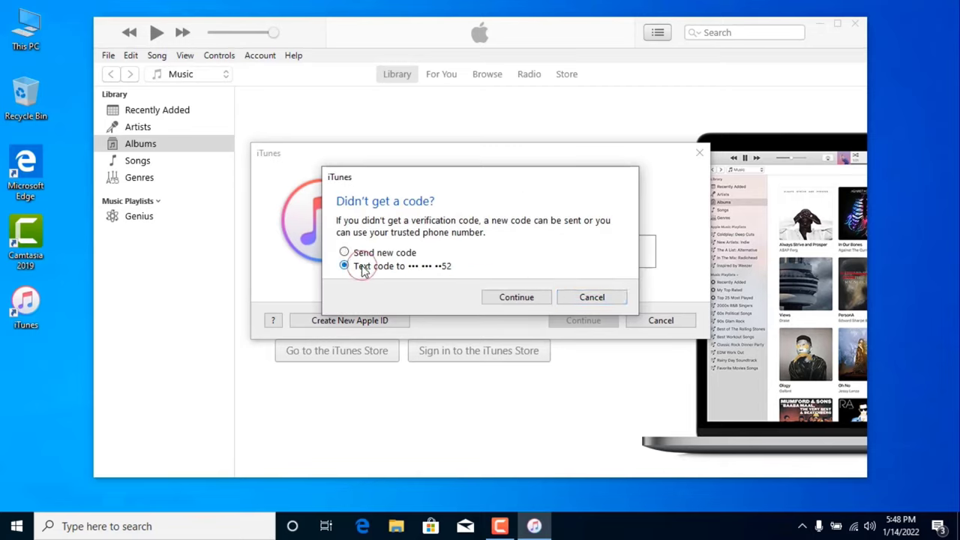
click(517, 298)
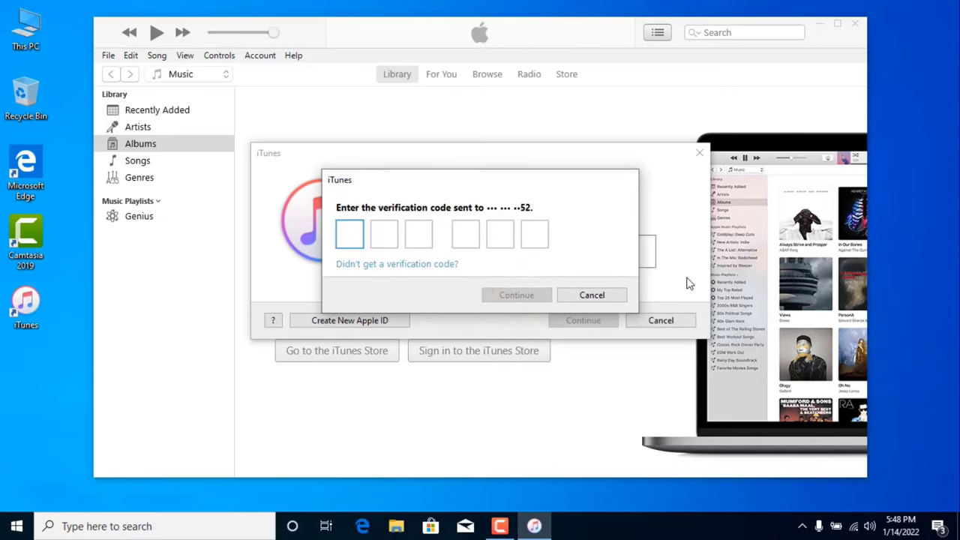
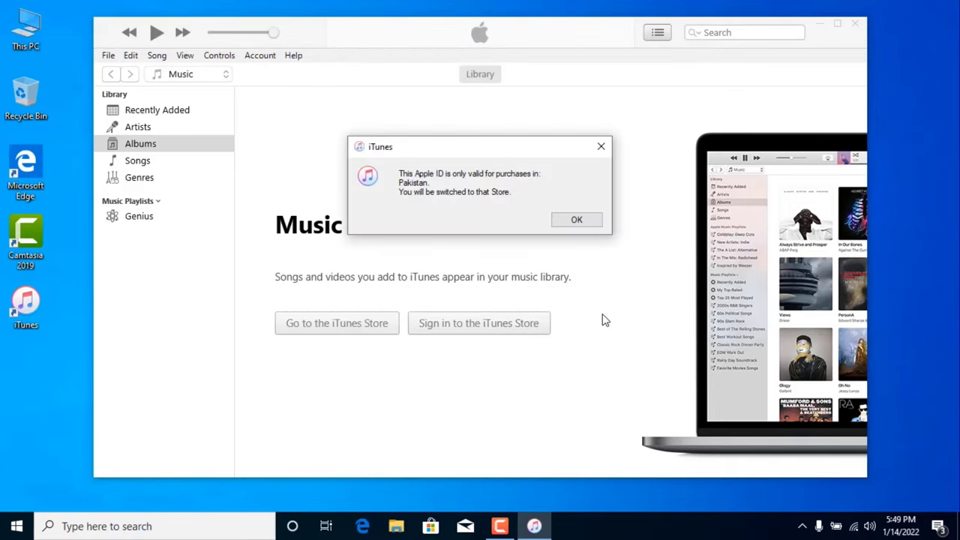
Acknowledge the Pakistan Store notice and check the signed-in account
click(576, 220)
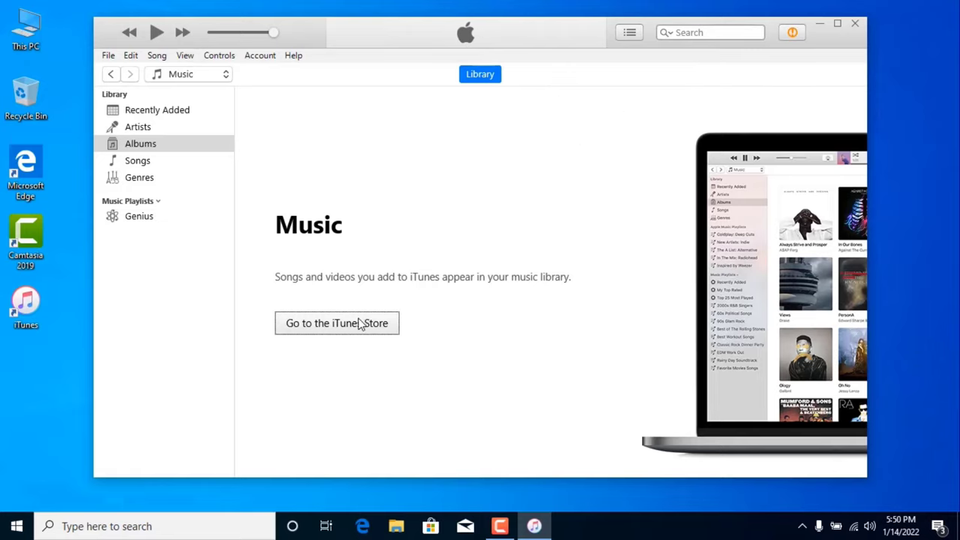
click(225, 78)
click(261, 55)
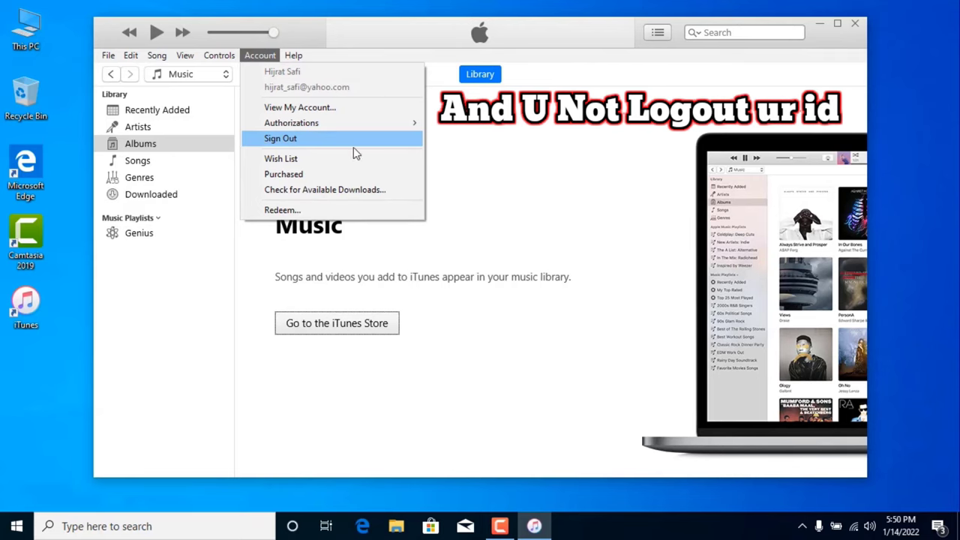
click(549, 155)
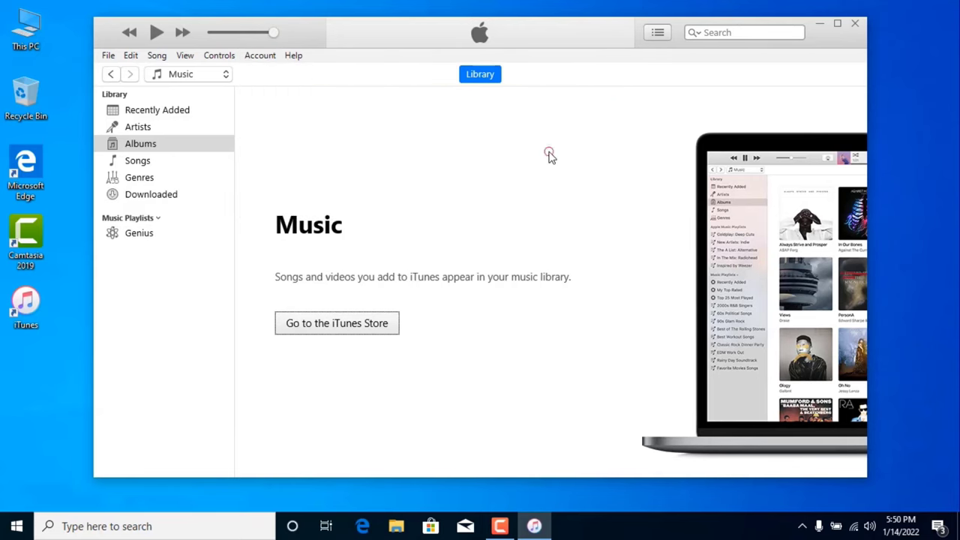
Open the iTunes Store, reconfirm the account is still signed in, and quit iTunes
click(378, 324)
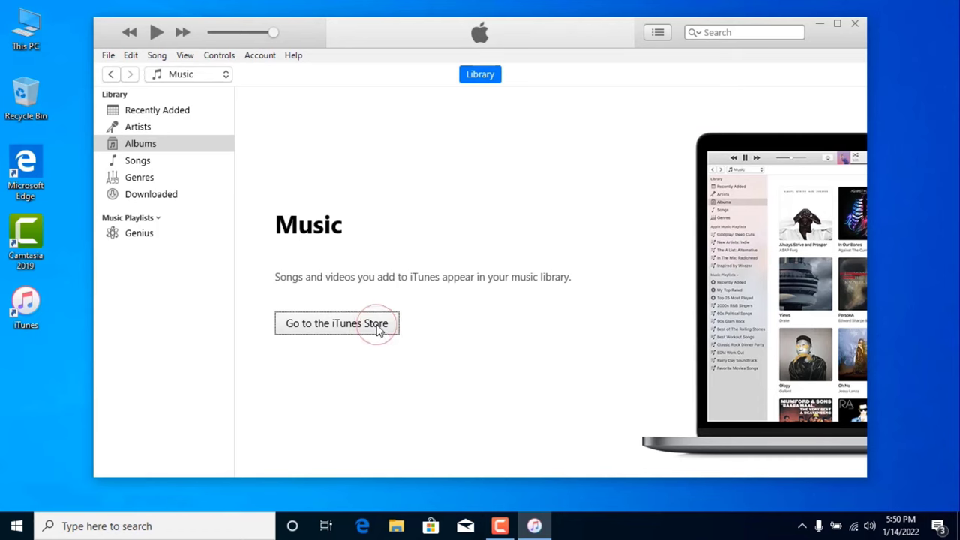
click(378, 329)
click(264, 56)
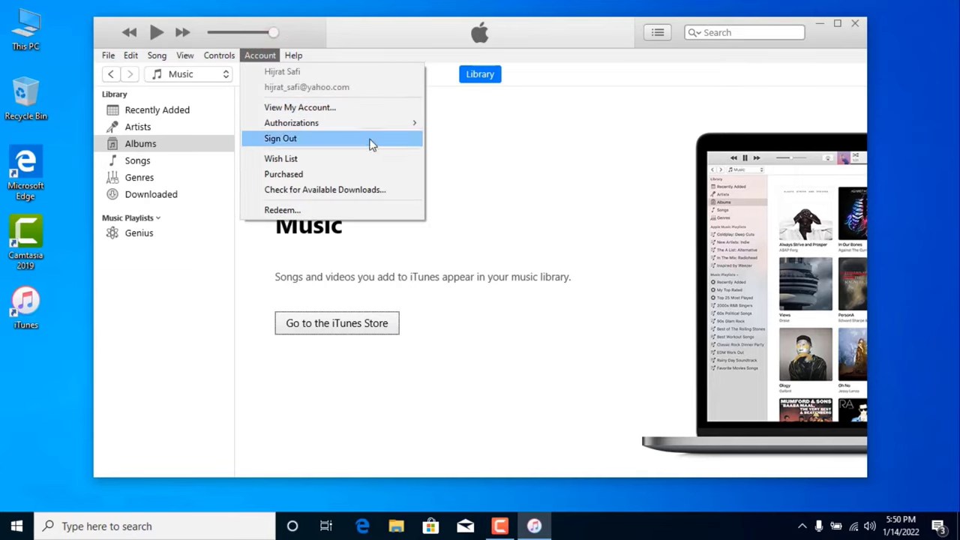
click(642, 150)
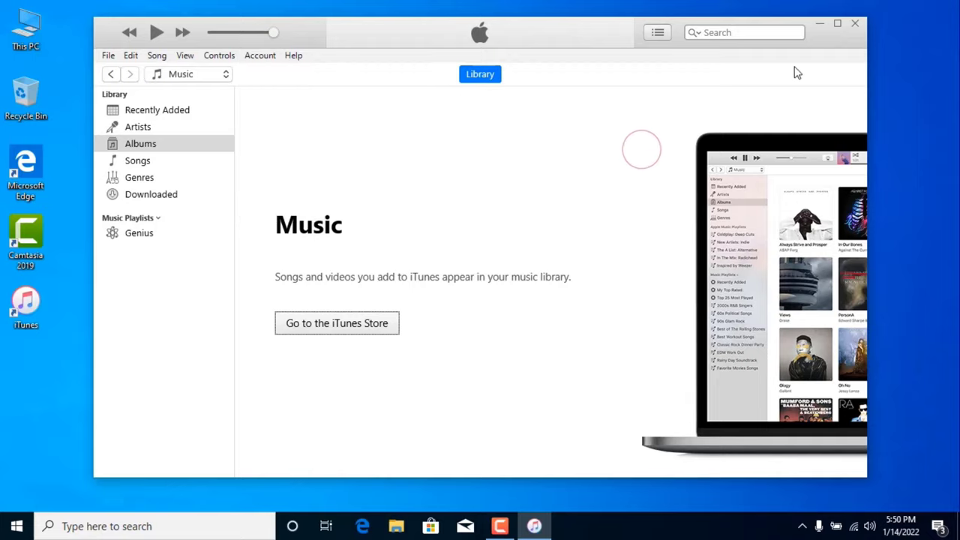
click(857, 26)
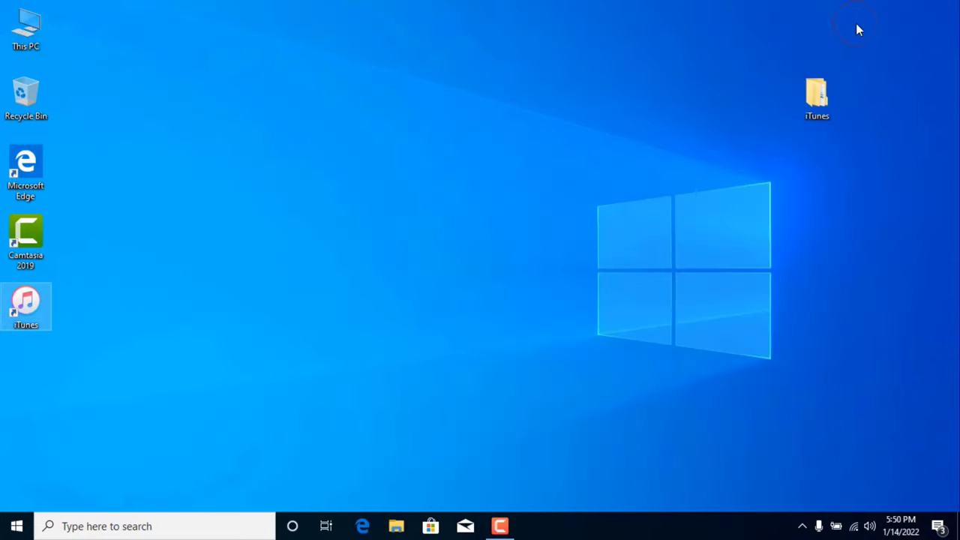
Uninstall iTunes 12.12.2.2 from Control Panel's Programs and Features, then close it
click(198, 520)
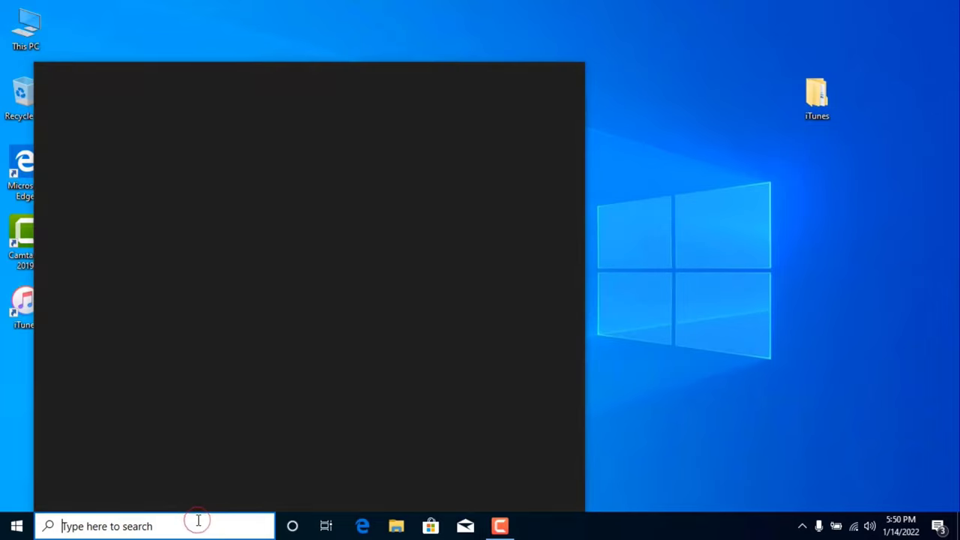
text(c)
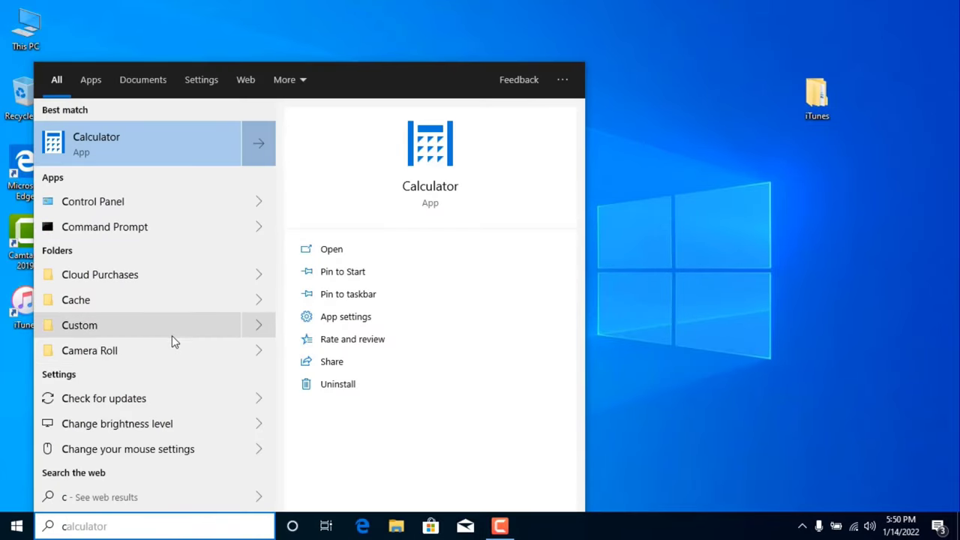
click(148, 209)
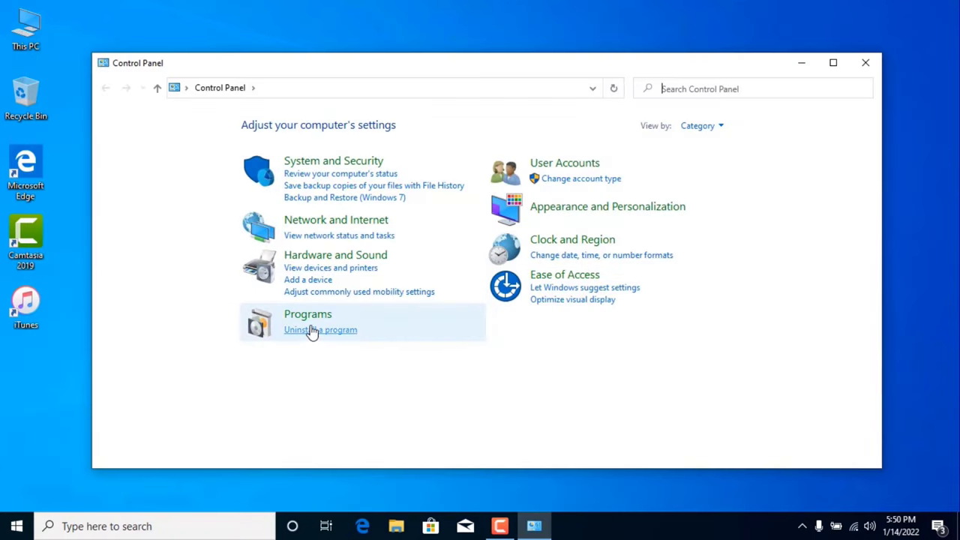
click(311, 331)
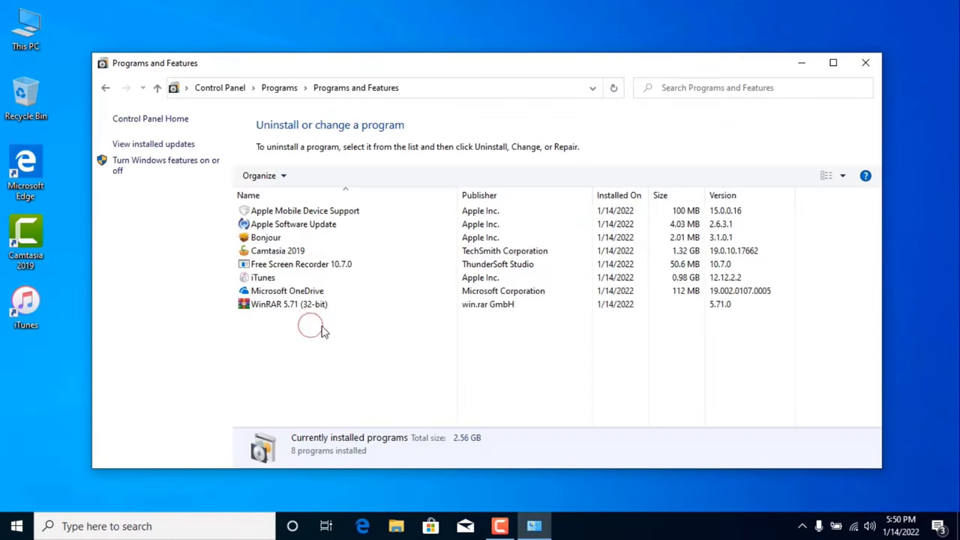
click(285, 279)
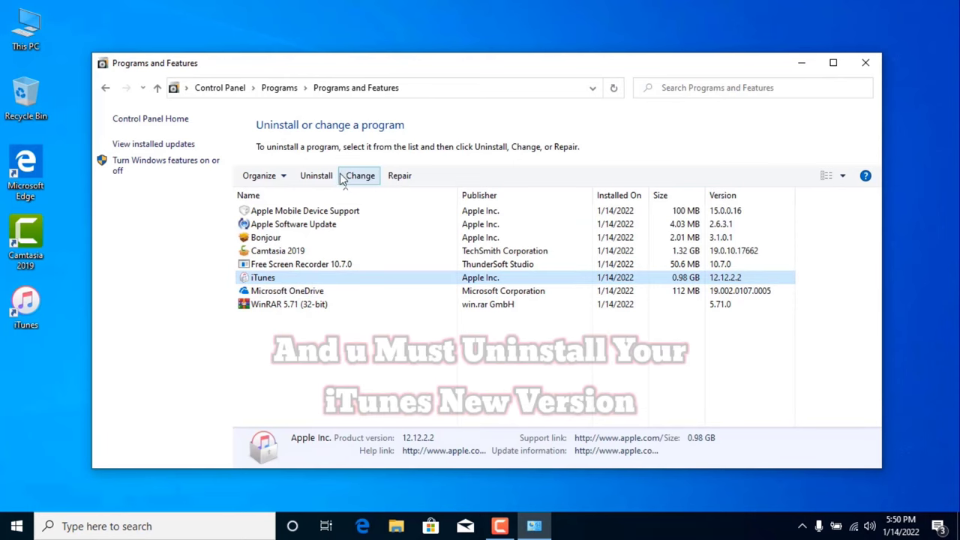
click(318, 177)
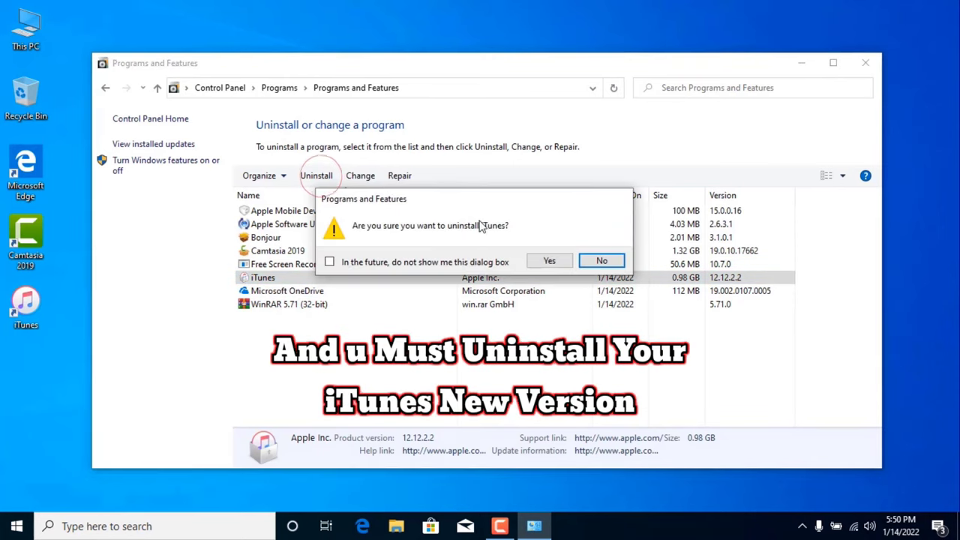
click(548, 261)
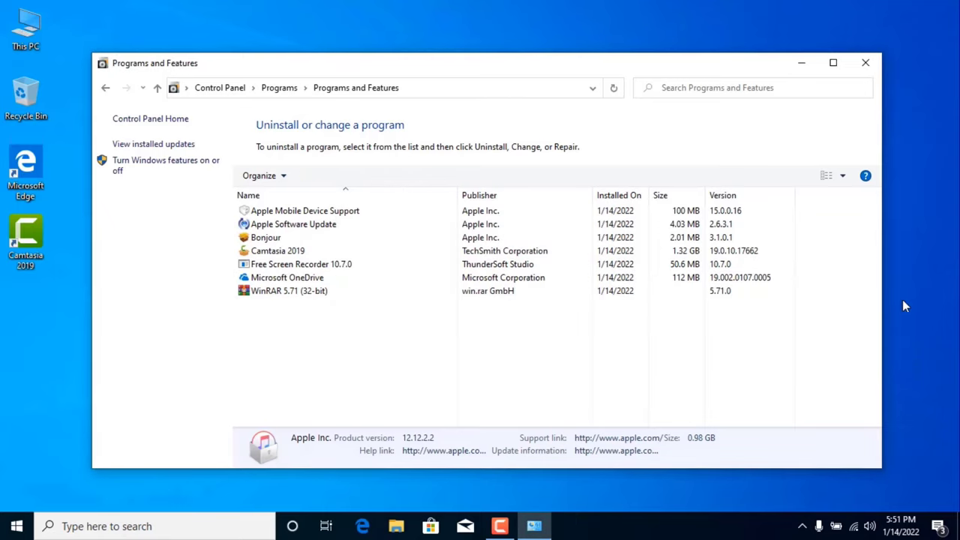
click(866, 64)
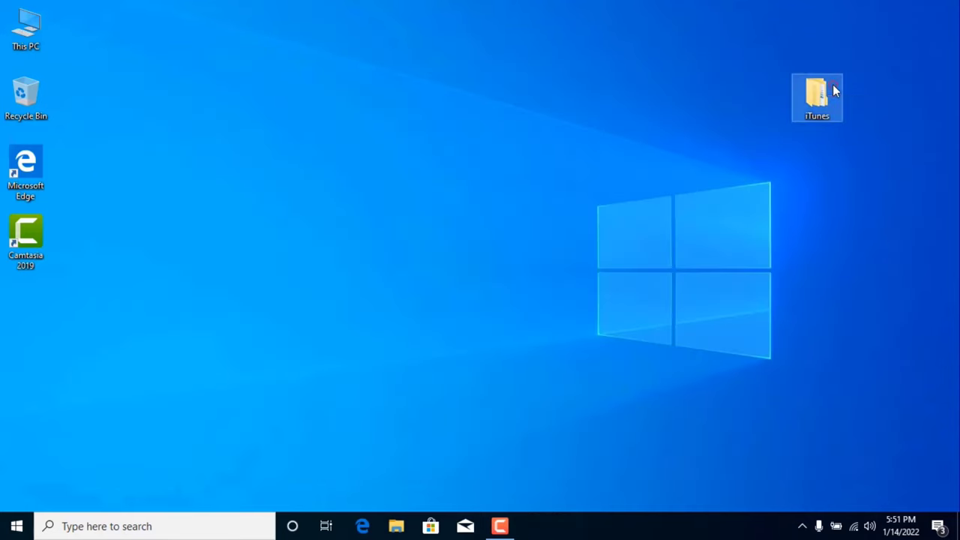
Run iTunes6464Setup from the iTunes 12.5.5.5 Bit64 folder with default install options
double_click(836, 83)
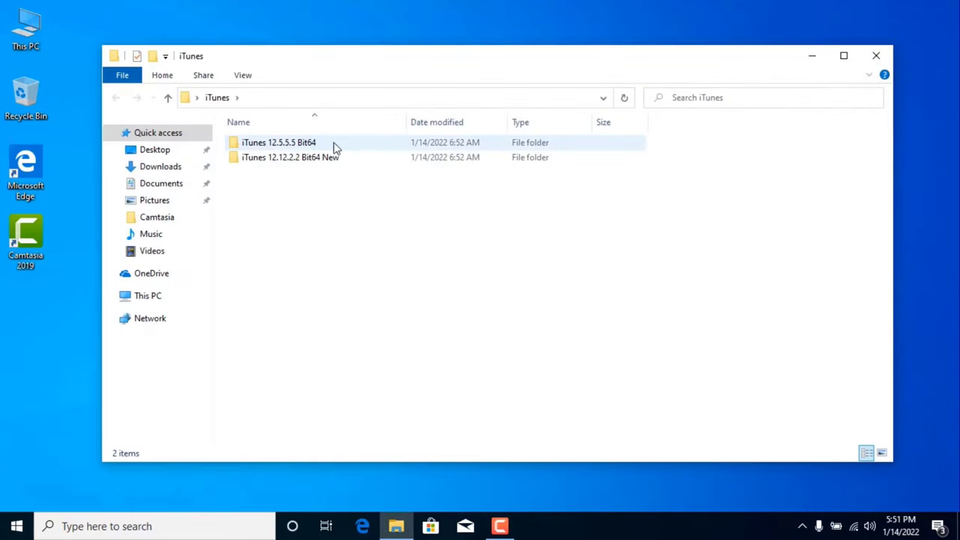
double_click(335, 144)
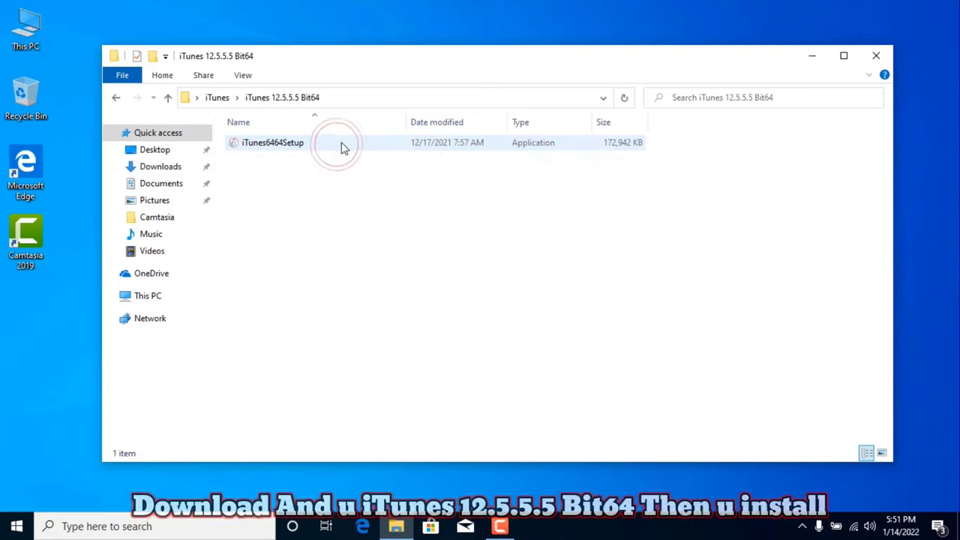
double_click(336, 147)
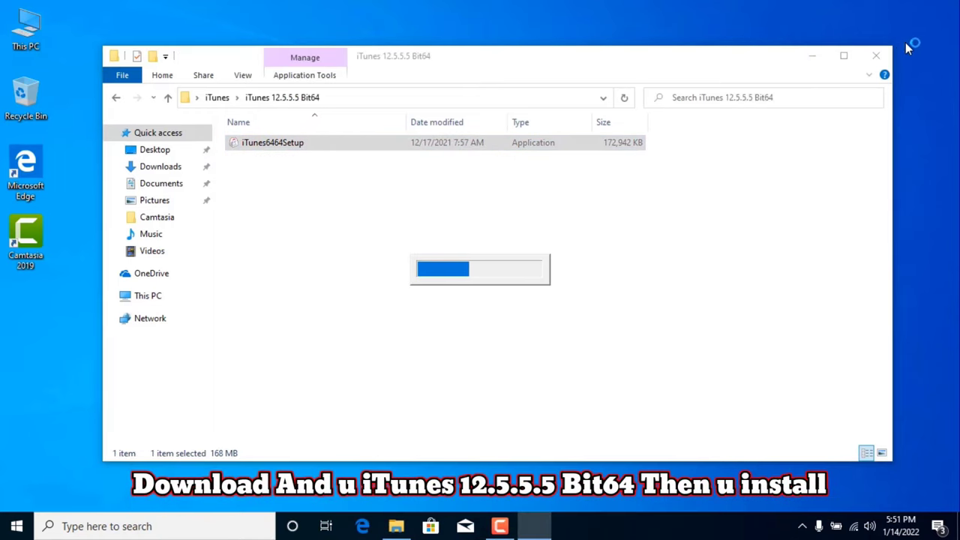
click(883, 57)
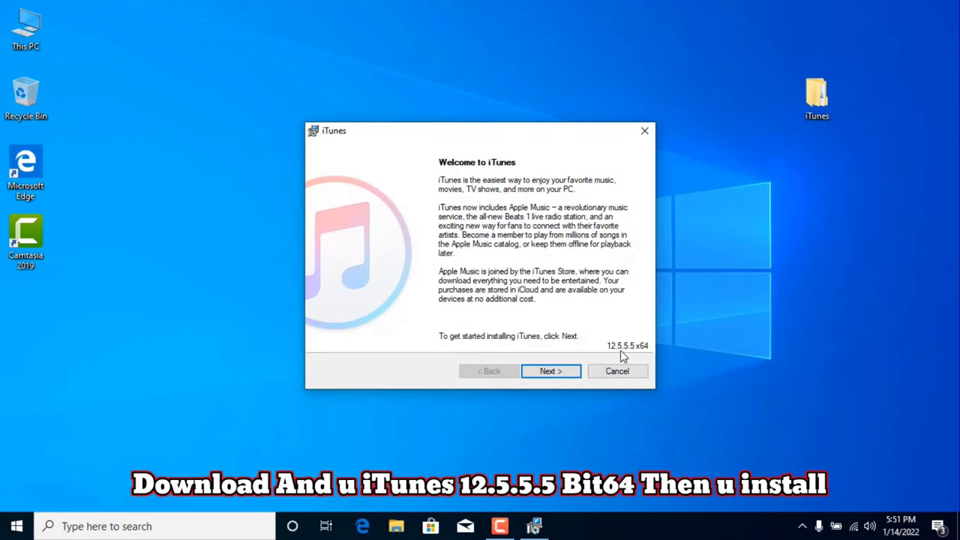
click(563, 372)
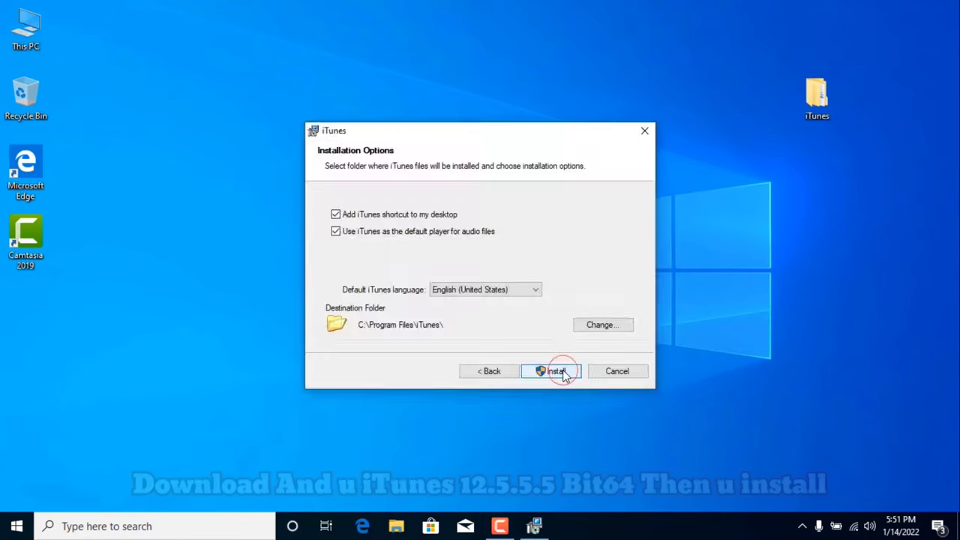
click(559, 372)
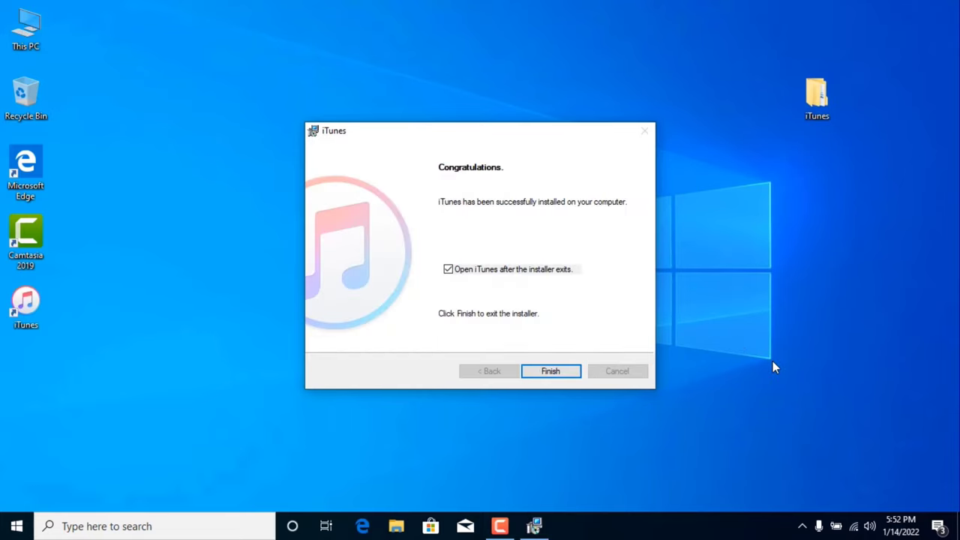
Finish setup, accept the licence, and dismiss the newer-library 'iTunes Library.itl' error on both launches
click(567, 369)
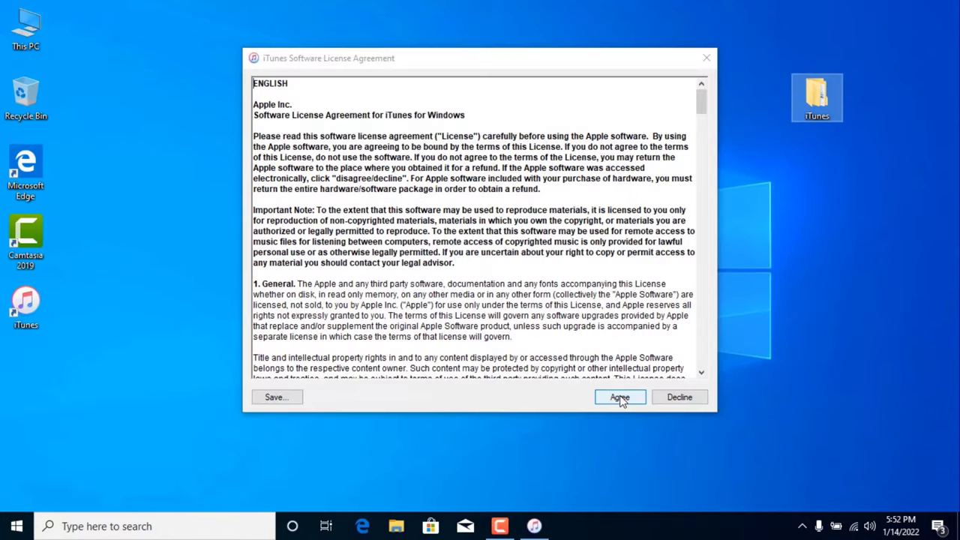
click(619, 398)
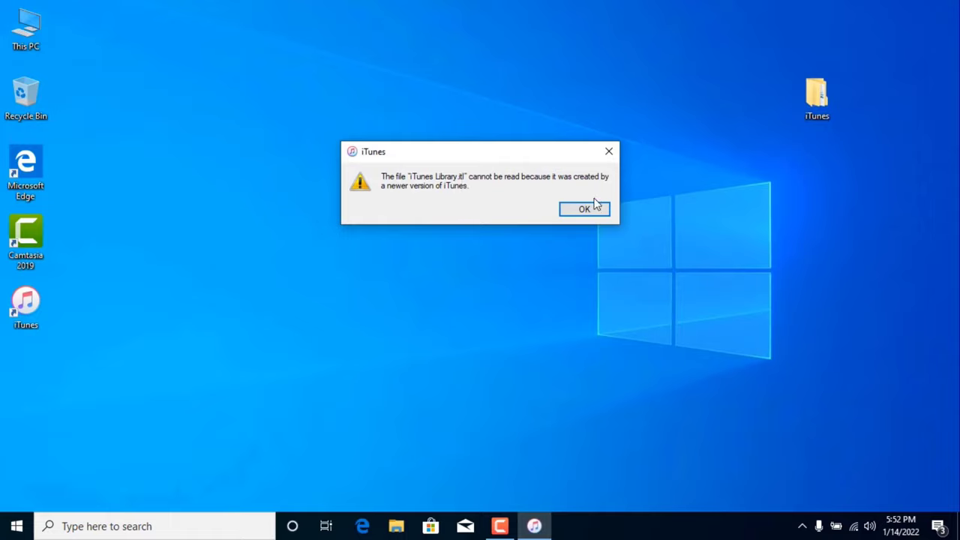
click(584, 210)
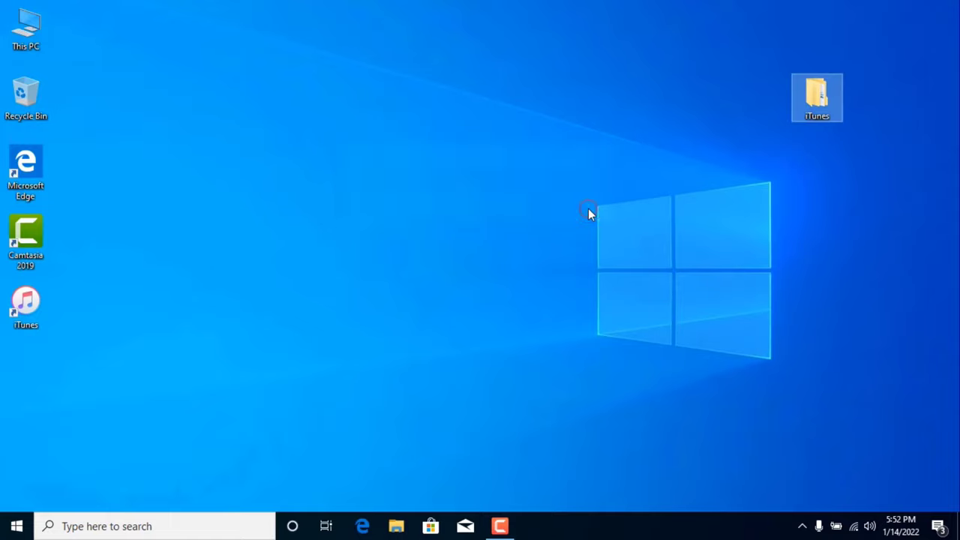
double_click(30, 307)
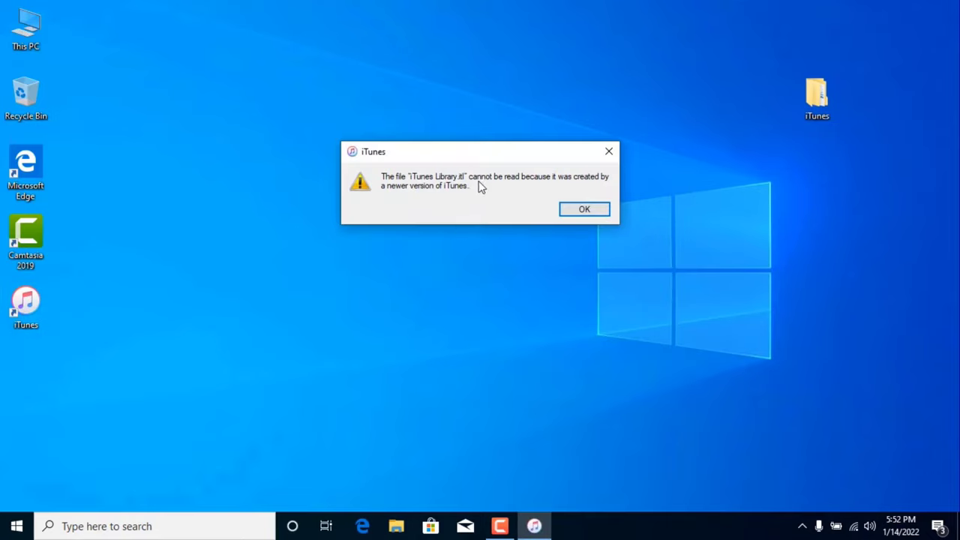
click(583, 208)
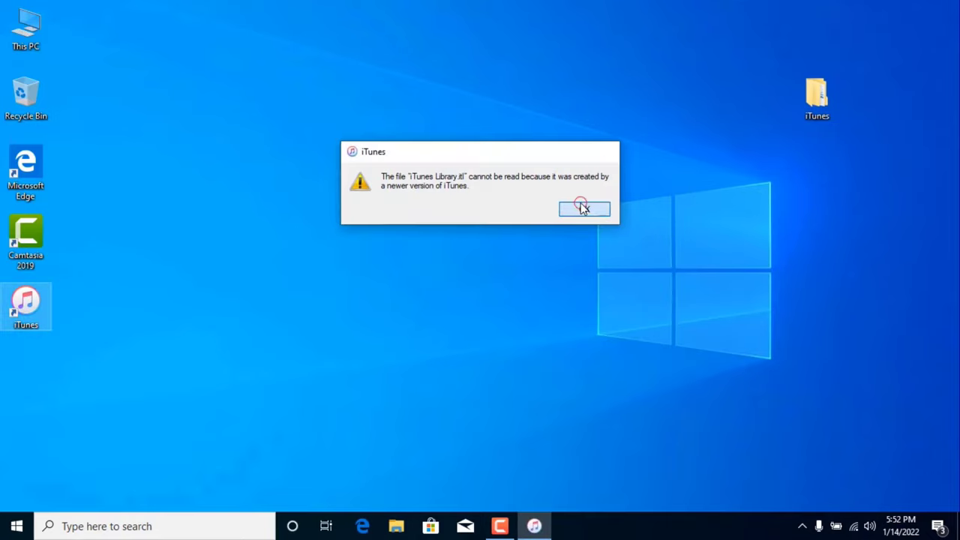
Rename Music\iTunes\iTunes Library to 'iTunes Library abk' and close File Explorer
double_click(39, 40)
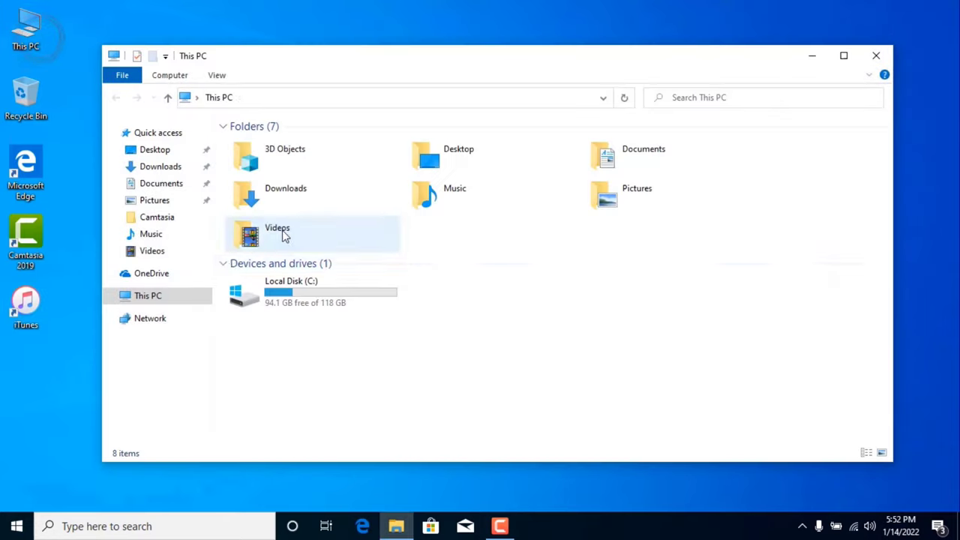
click(165, 236)
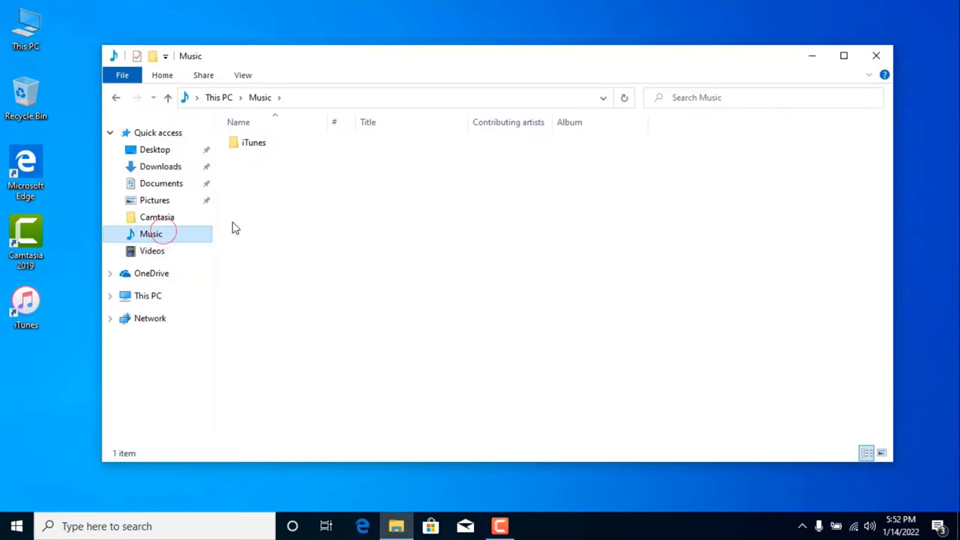
double_click(274, 144)
click(297, 208)
right_click(305, 206)
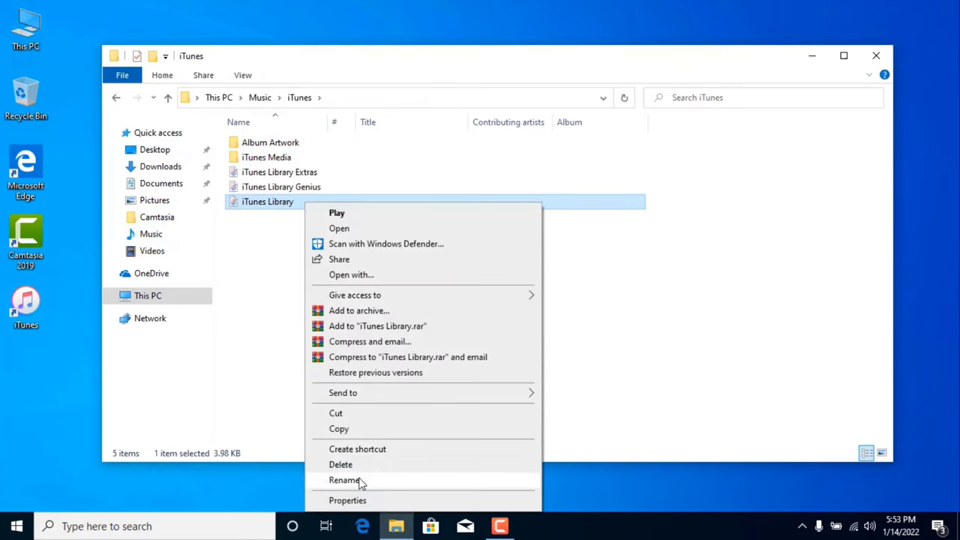
click(360, 481)
key(End)
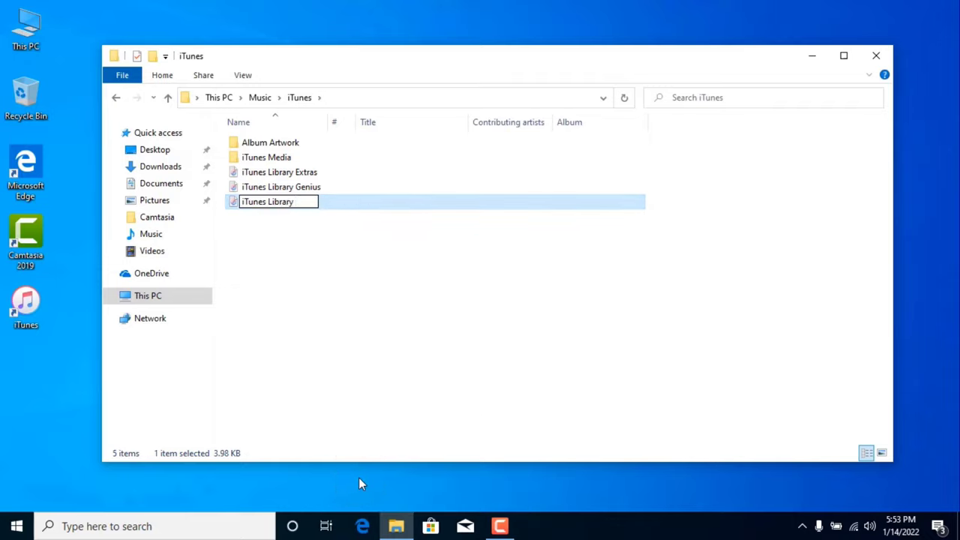
text(abk)
click(419, 338)
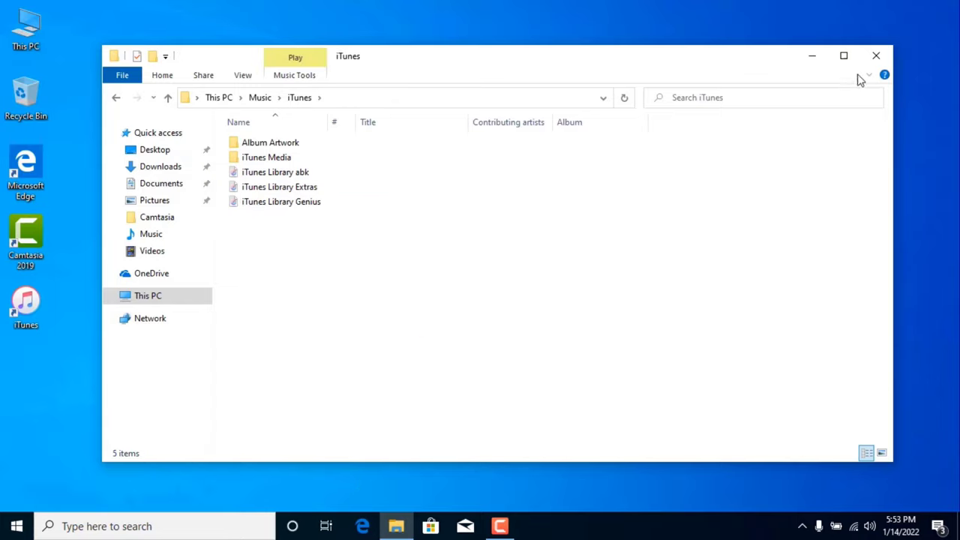
click(878, 60)
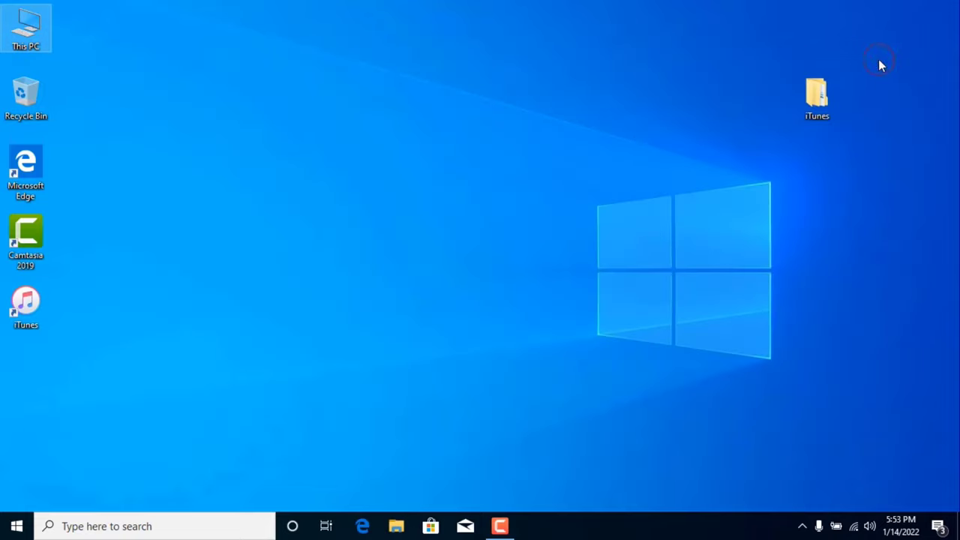
Launch iTunes, confirm version 12.5.5.5 in About iTunes, and open the Music menu's Edit Menu list
double_click(34, 303)
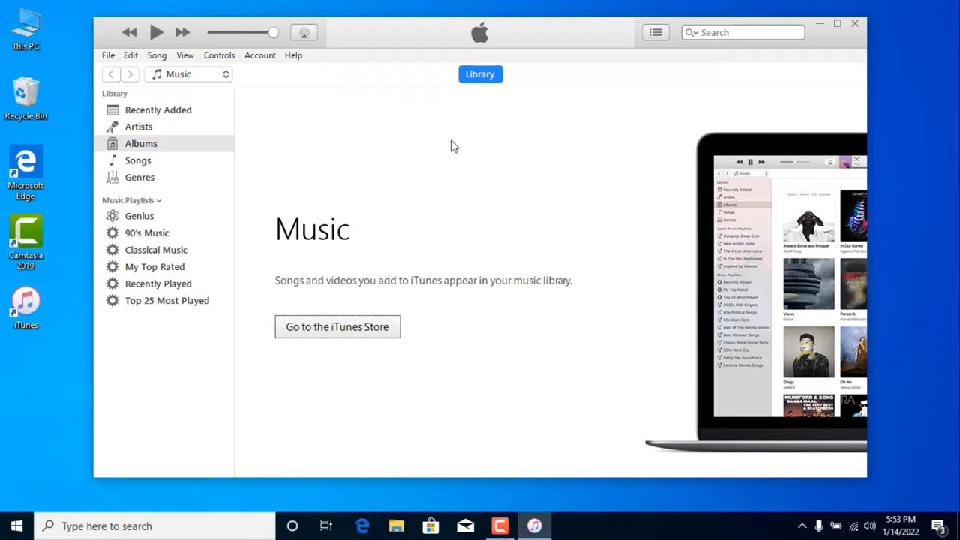
click(263, 57)
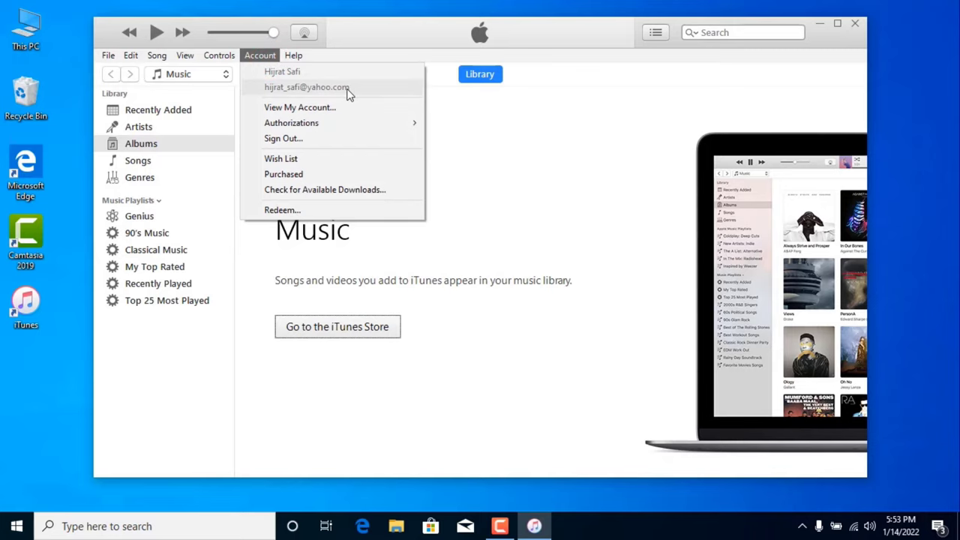
click(293, 55)
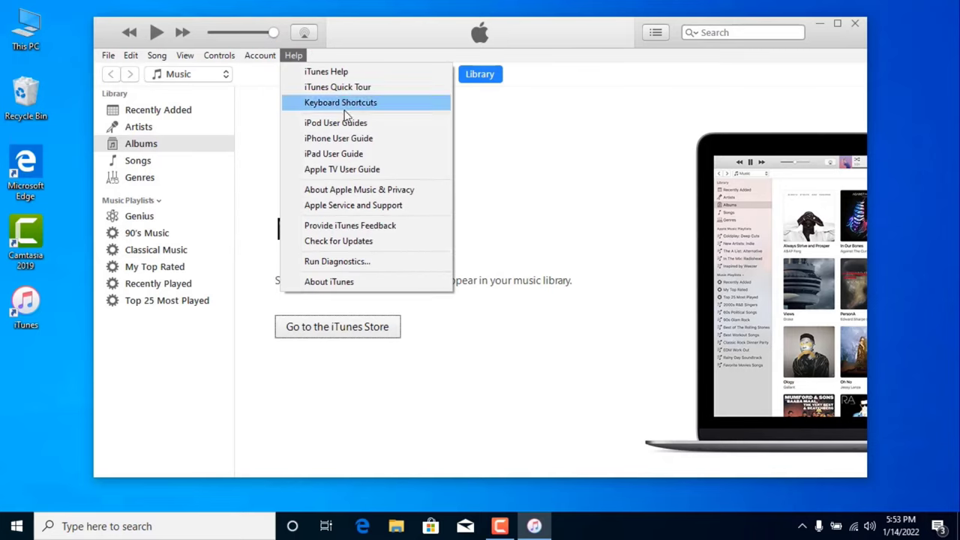
click(356, 281)
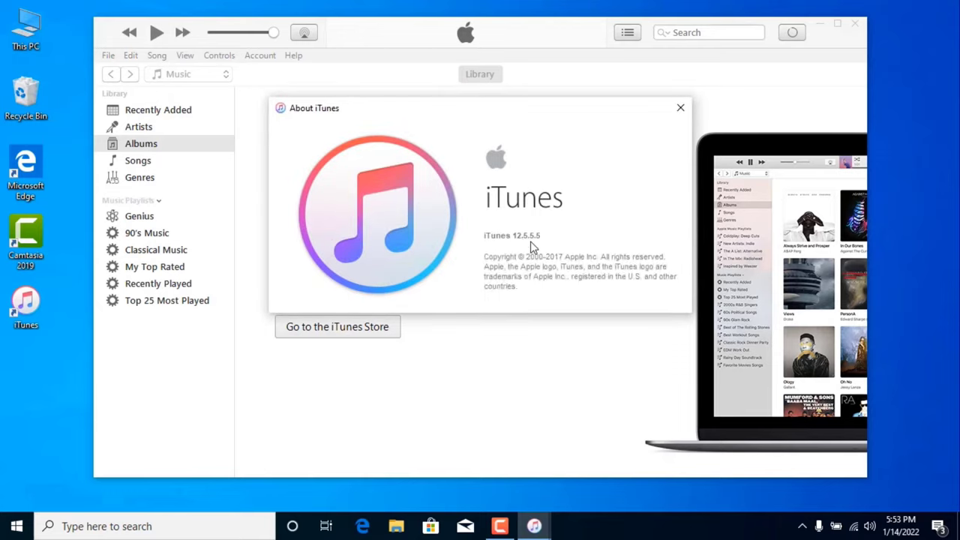
click(680, 110)
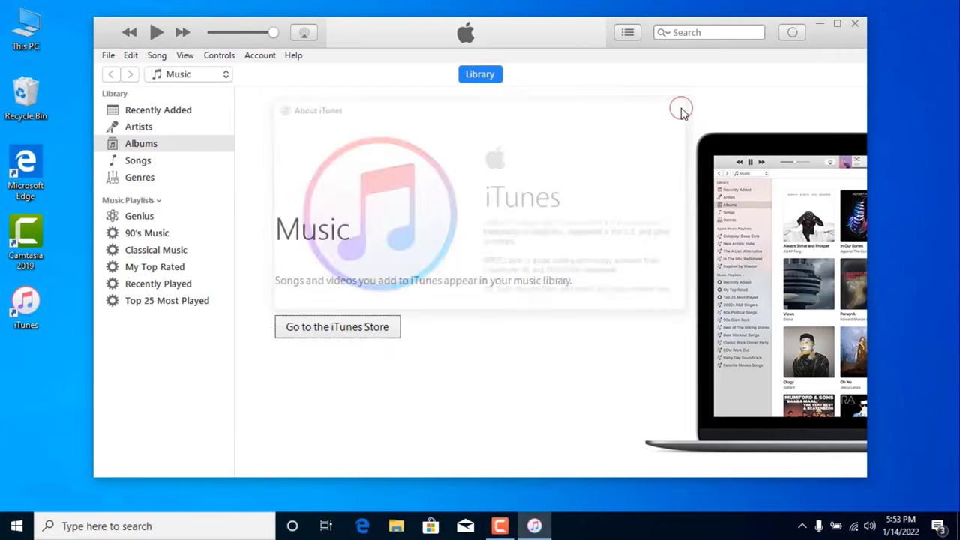
click(205, 76)
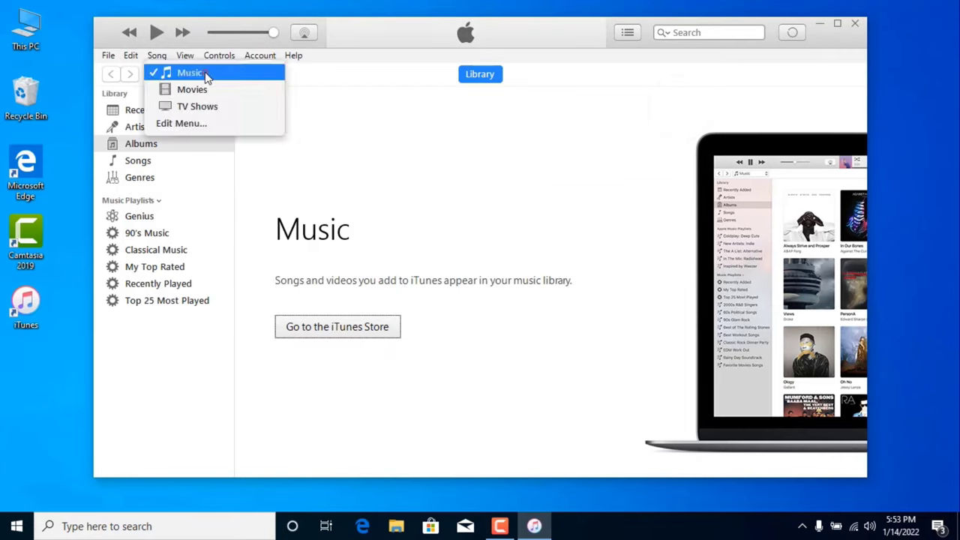
click(201, 124)
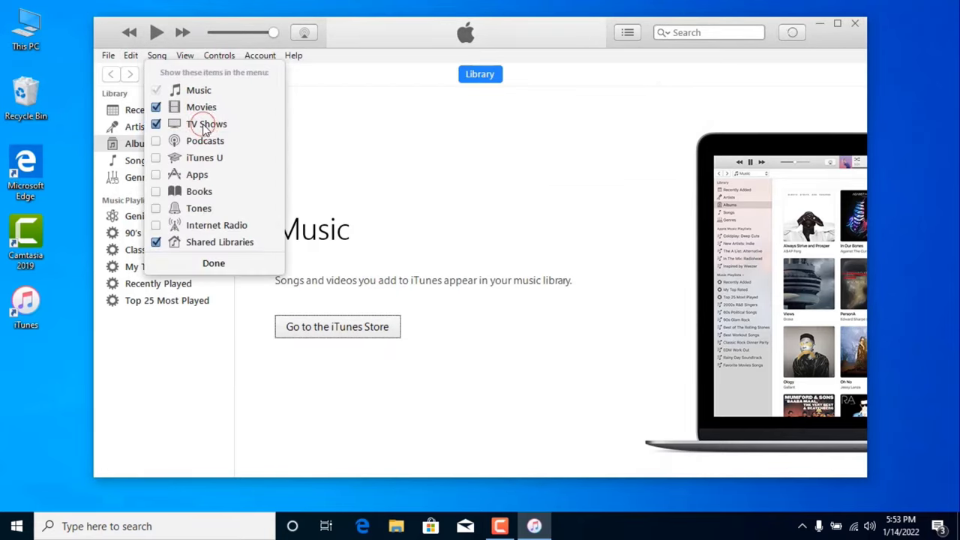
Tick Apps and answer the expired iTunes Store session prompt with the account password
click(157, 176)
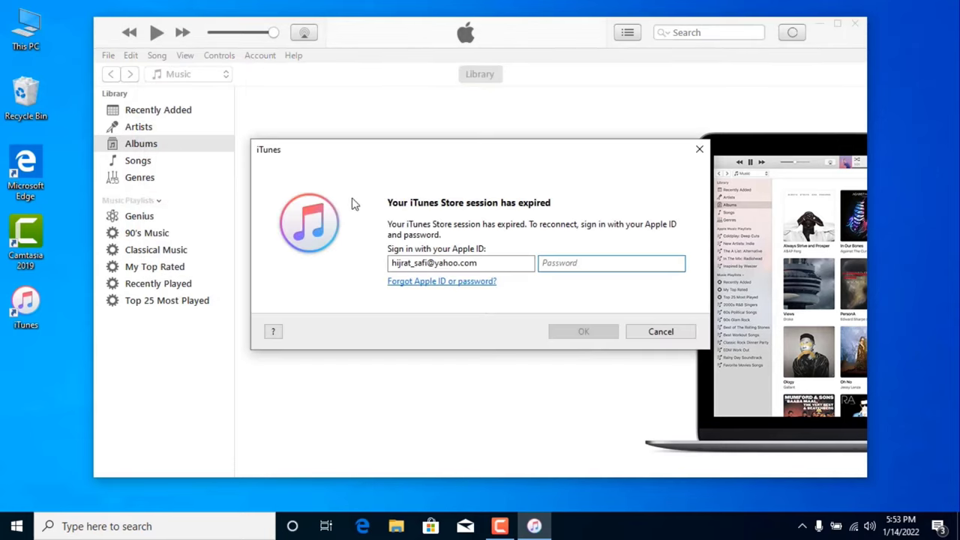
click(593, 263)
text(•)
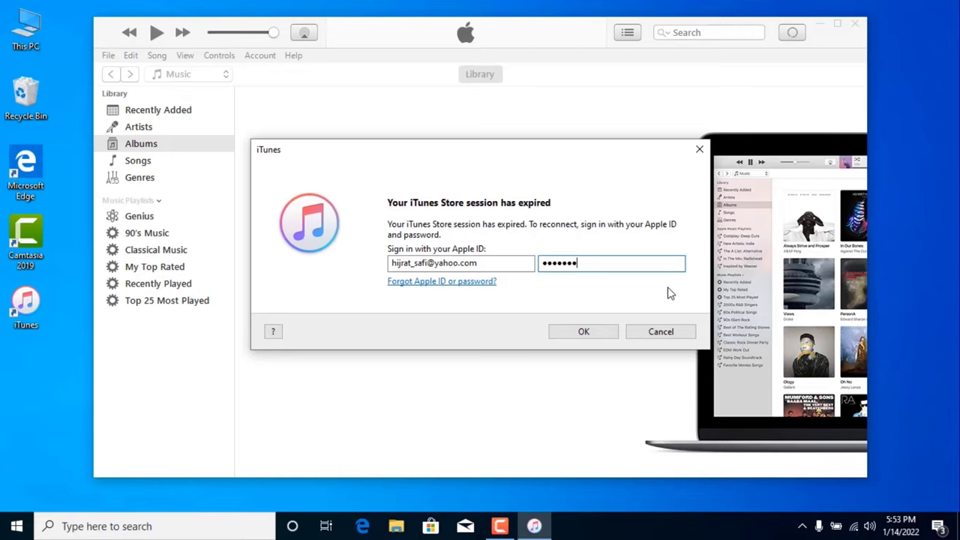
click(578, 337)
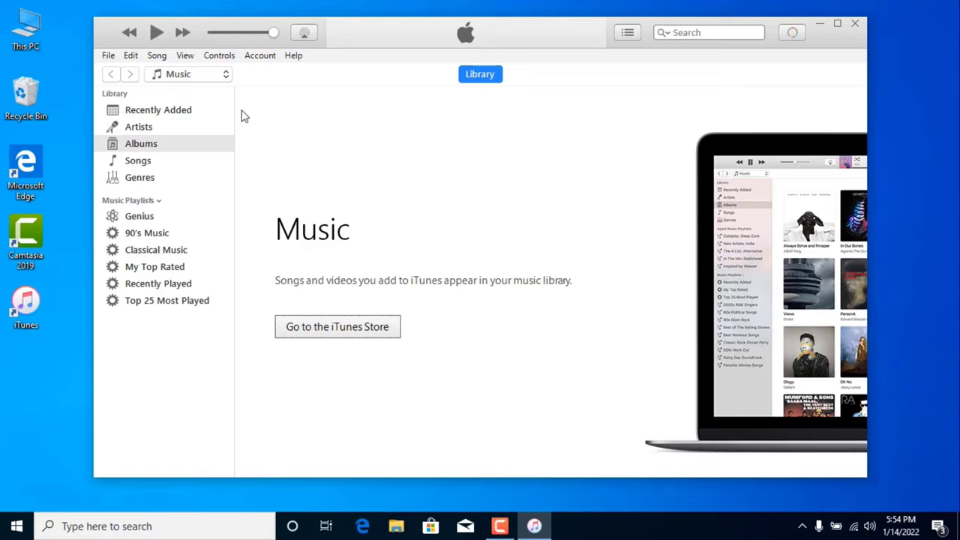
Enable Apps in the media-type Edit Menu and switch the library to the empty Apps section
click(224, 73)
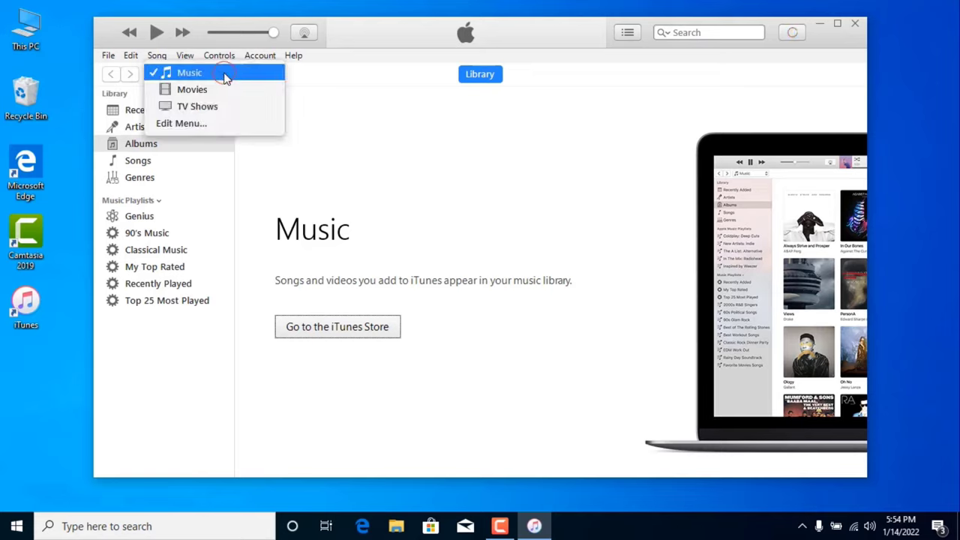
click(217, 124)
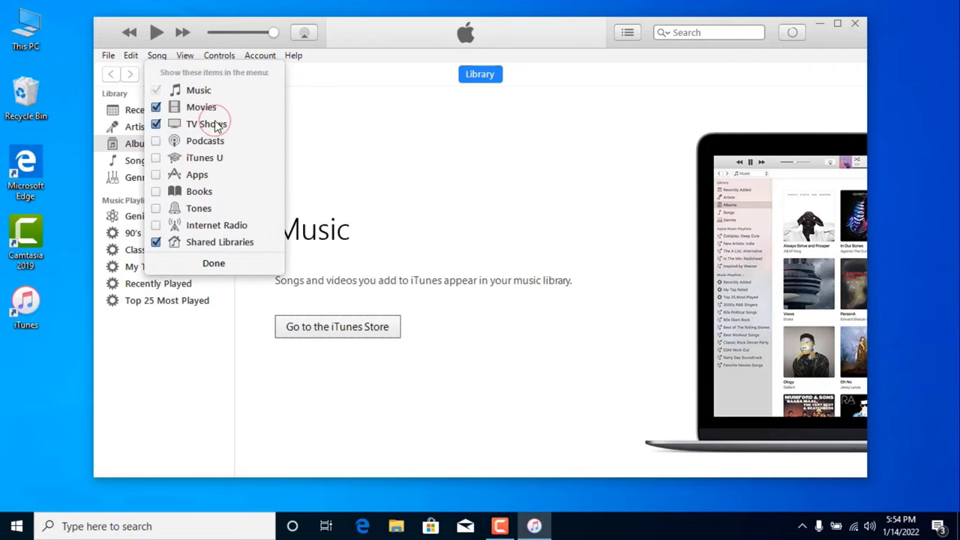
click(198, 174)
click(214, 262)
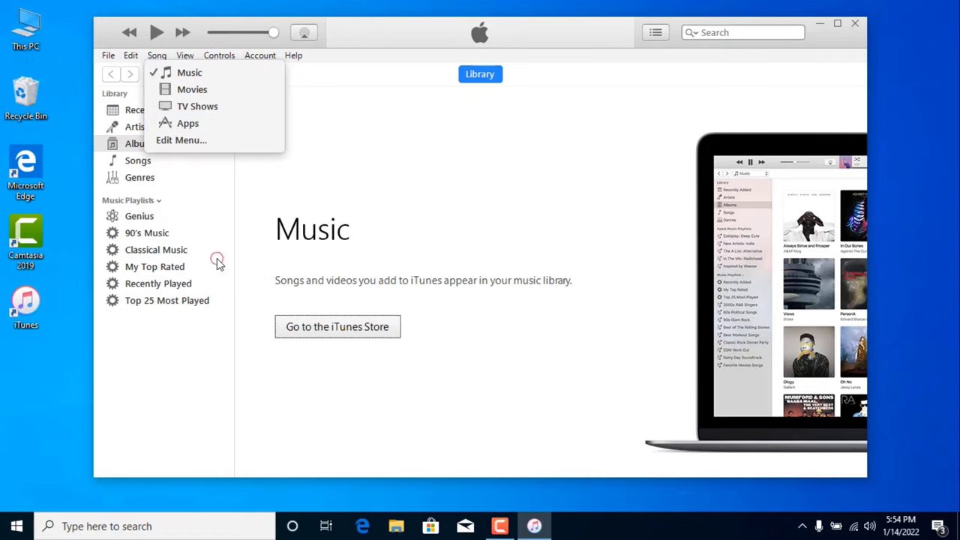
click(222, 124)
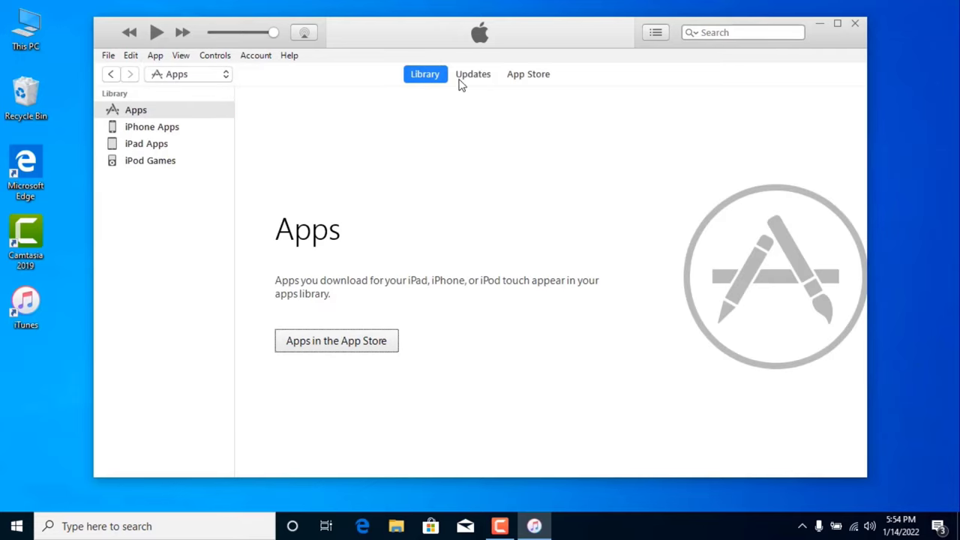
Download Instagram (135.6 MB) from the App Store's Top Free apps and view it in the Apps library
click(530, 79)
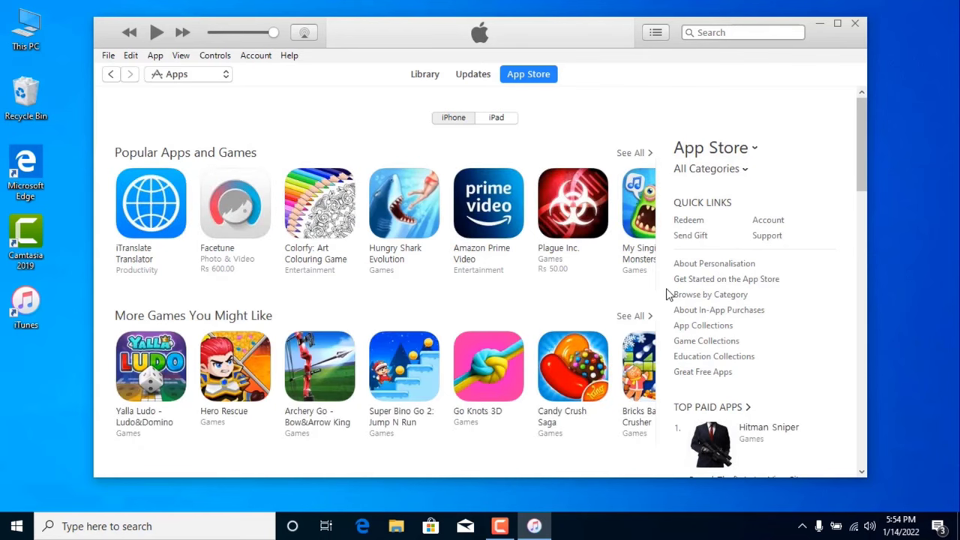
scroll(669, 295, down, 5)
click(634, 256)
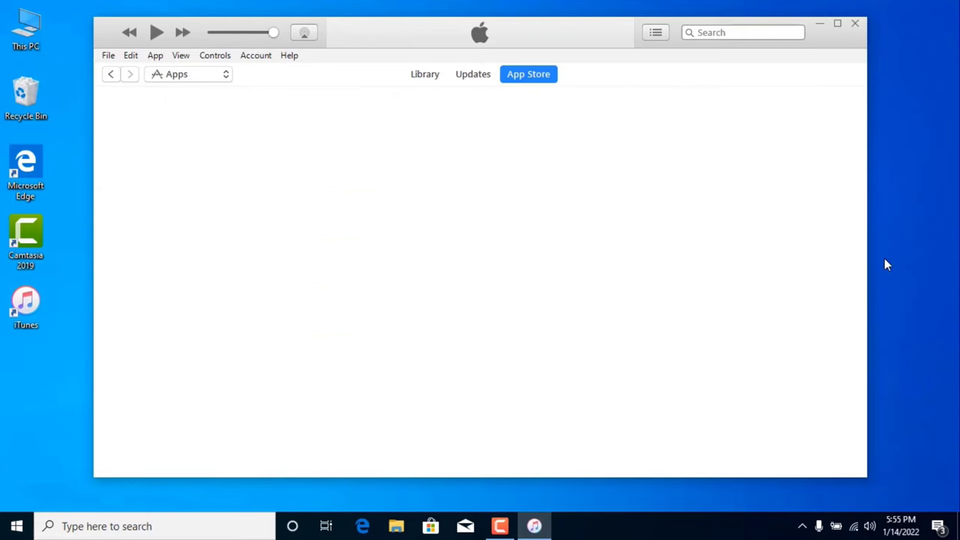
mouse_move(862, 115)
mouse_down()
mouse_move(863, 439)
mouse_move(862, 113)
mouse_up()
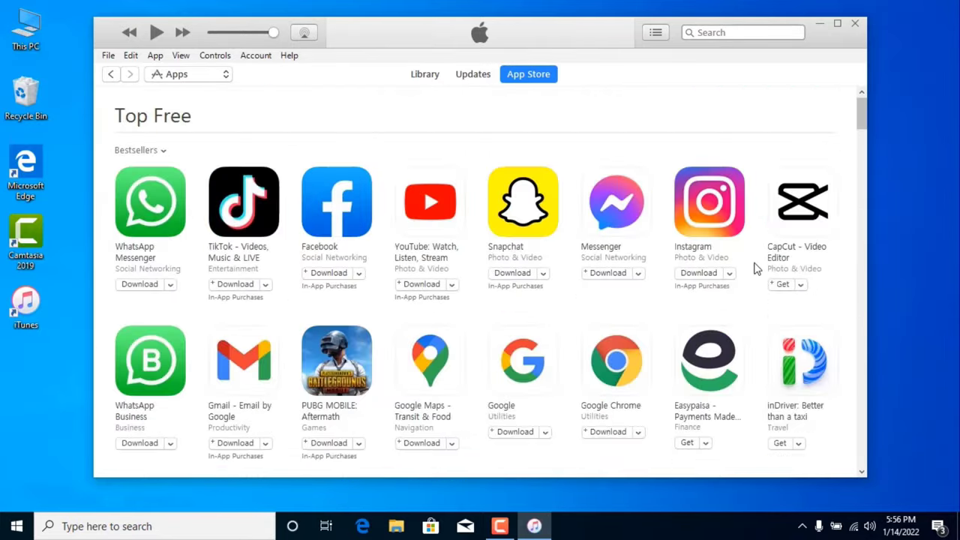
click(705, 274)
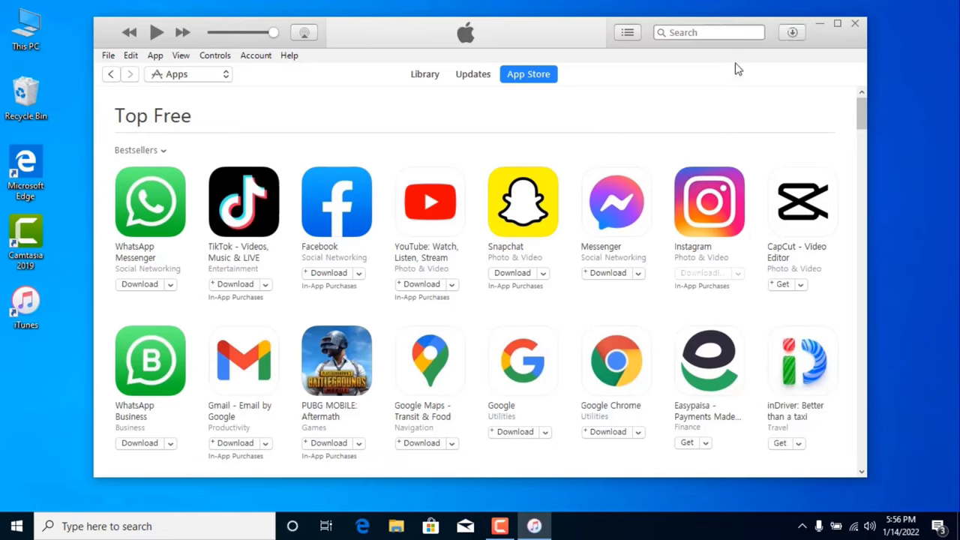
click(793, 33)
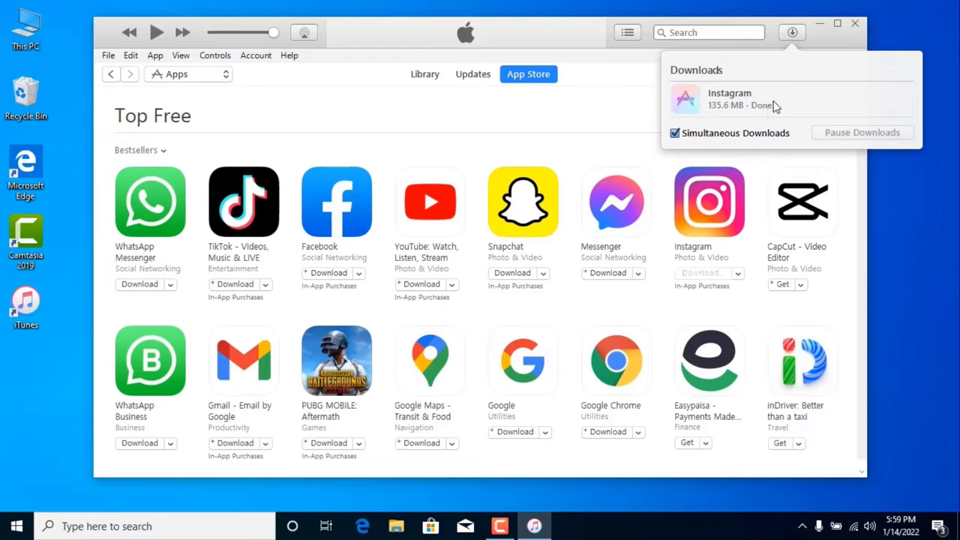
click(423, 83)
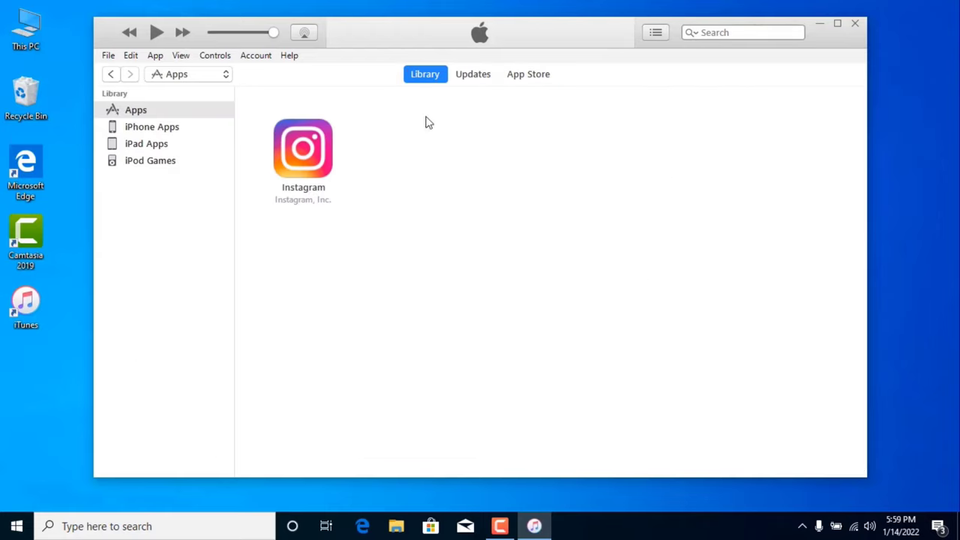
Go back to the App Store's Top Free page, where Instagram shows as downloaded
click(526, 82)
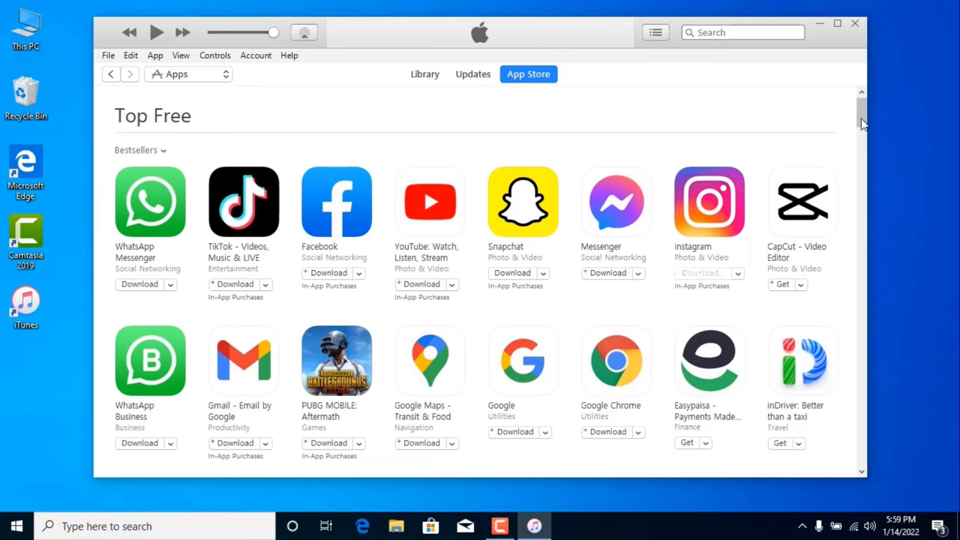
Download Twitter (128.9 MB) from Top Free and confirm it sits beside Instagram in the Apps library
drag(863, 124, 863, 137)
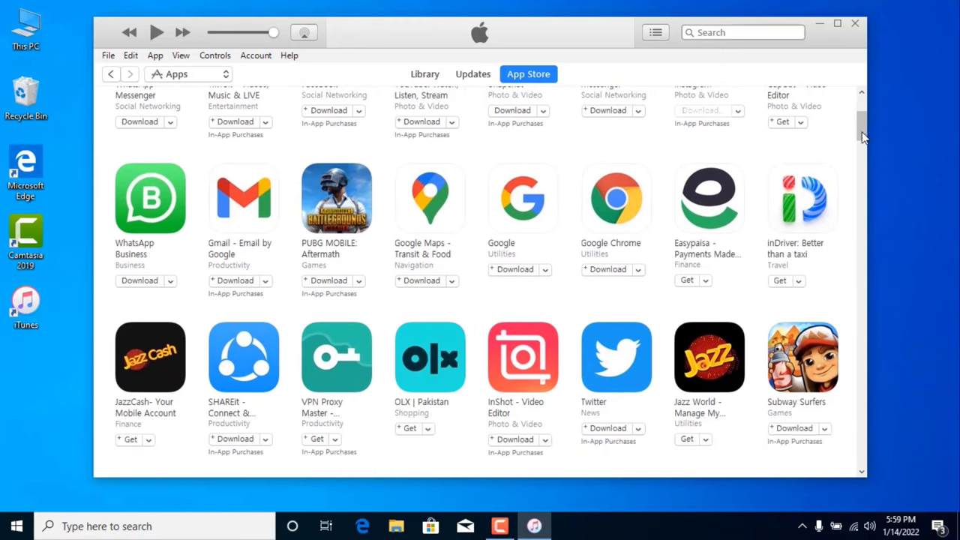
click(608, 428)
click(793, 33)
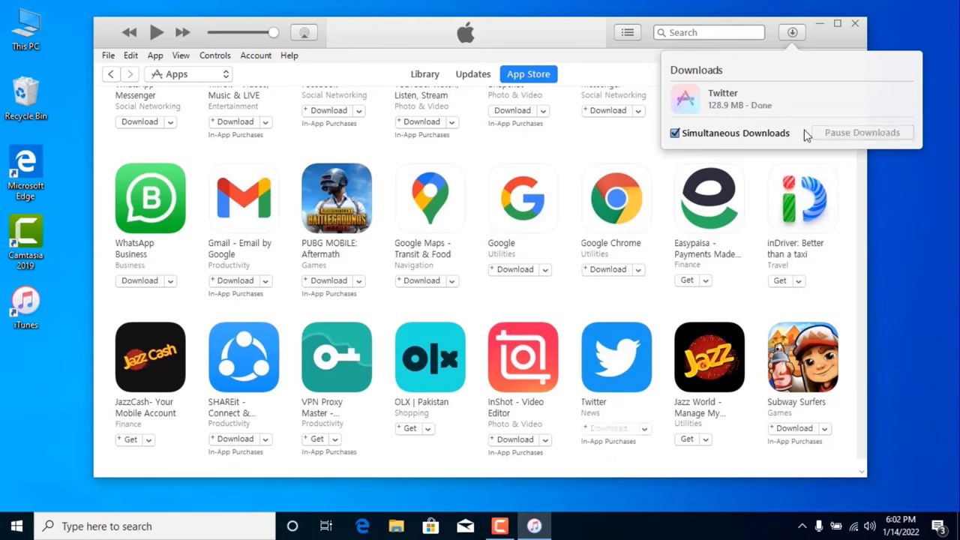
click(424, 74)
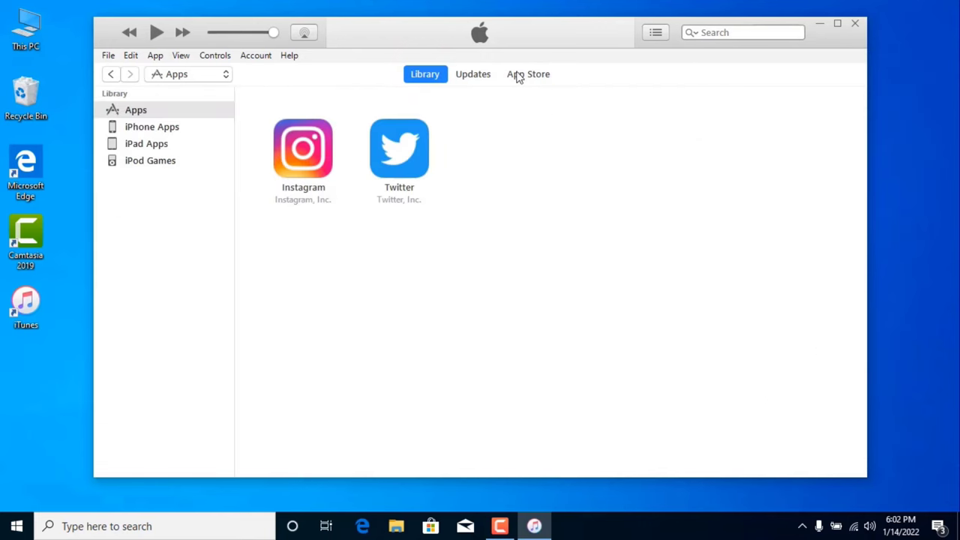